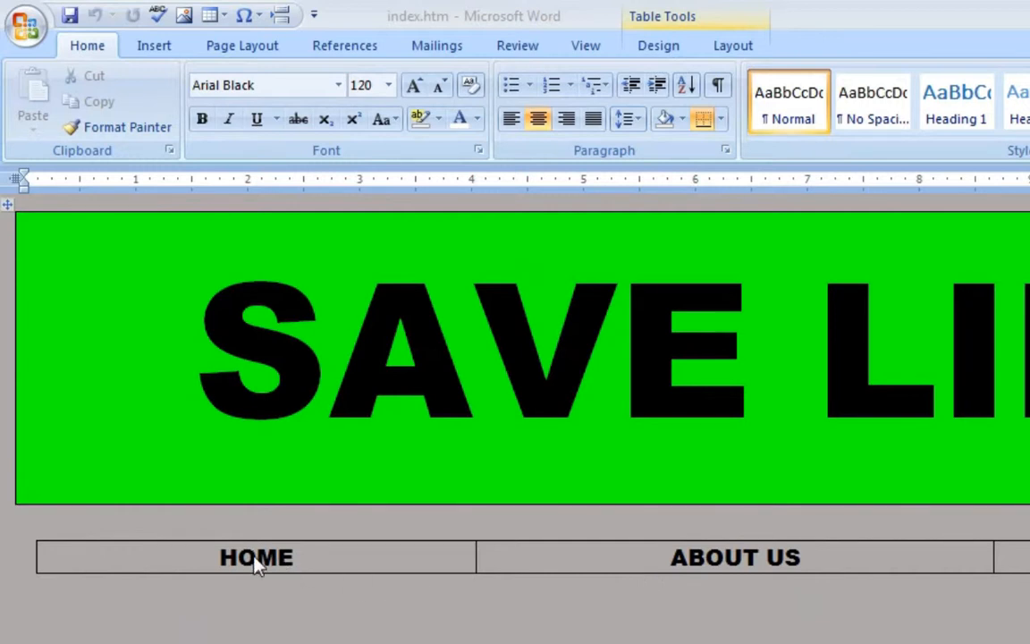
Hyperlink the HOME text in the index.htm navigation table to the existing file index.htm.
double_click(257, 558)
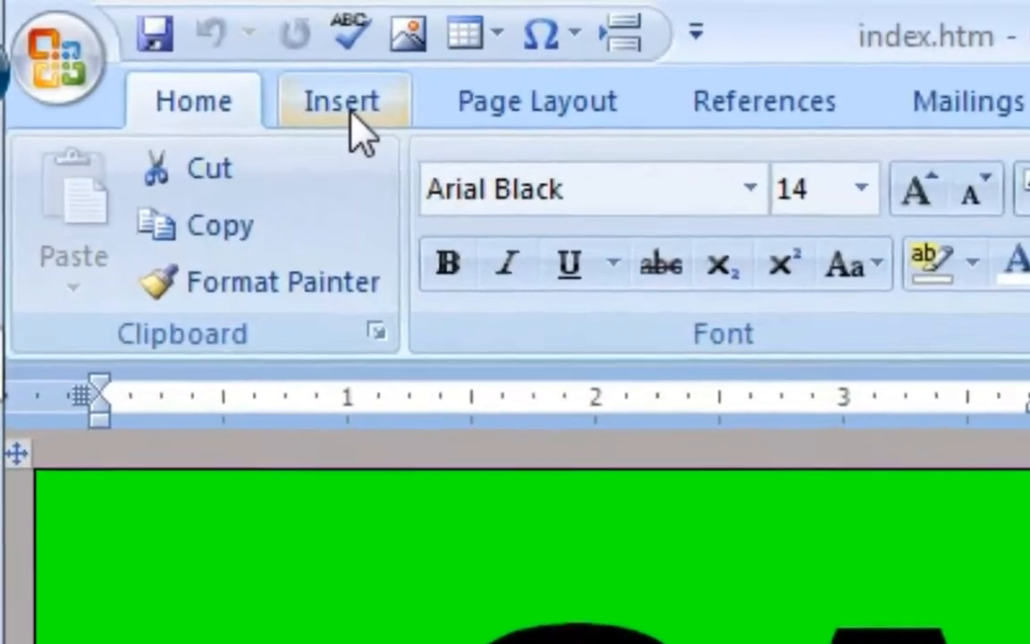
click(352, 116)
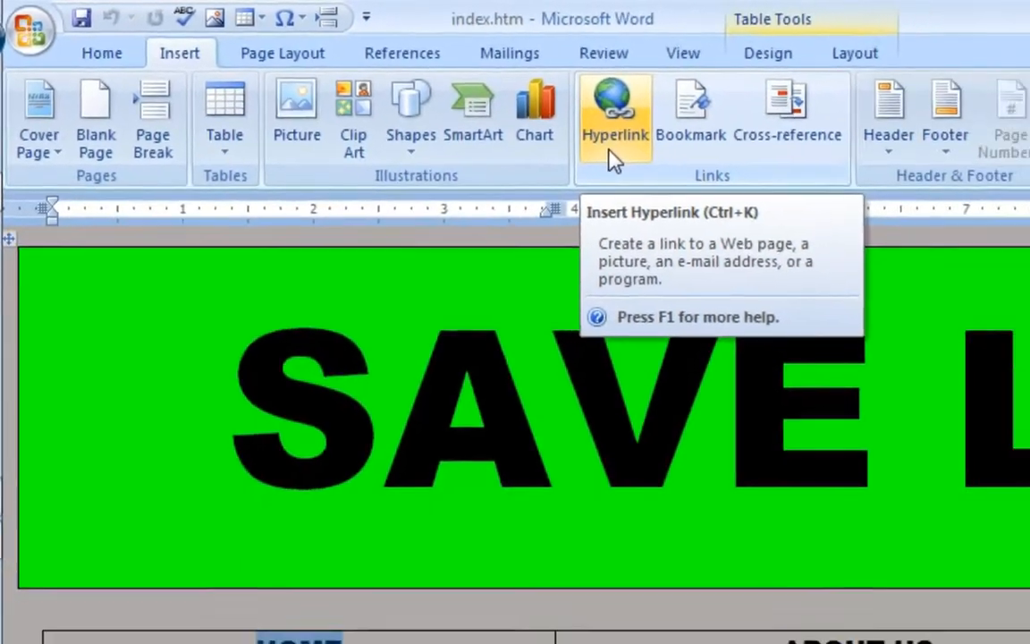
click(878, 219)
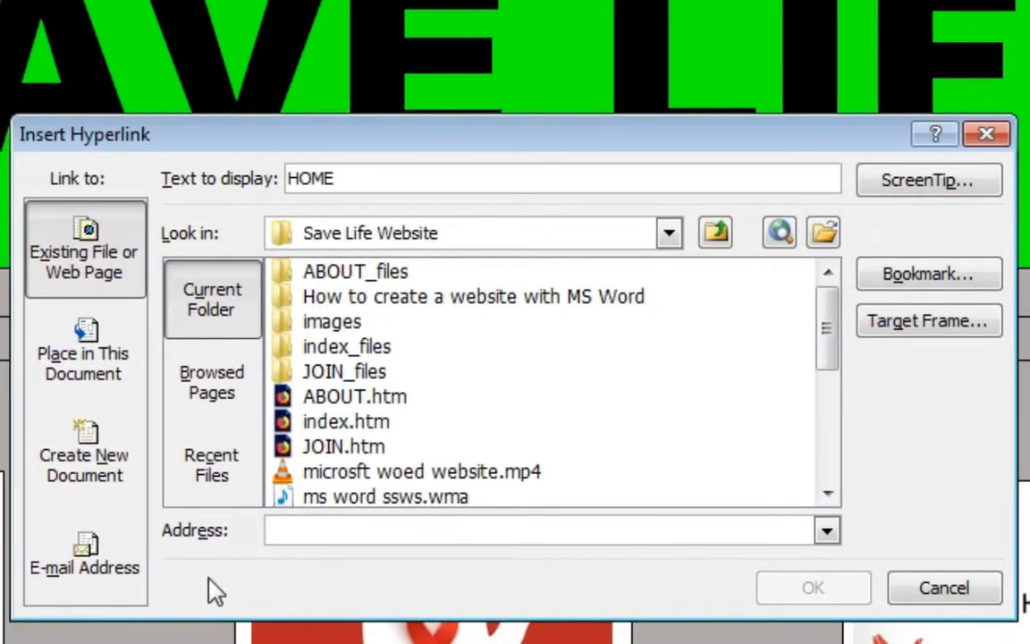
click(351, 428)
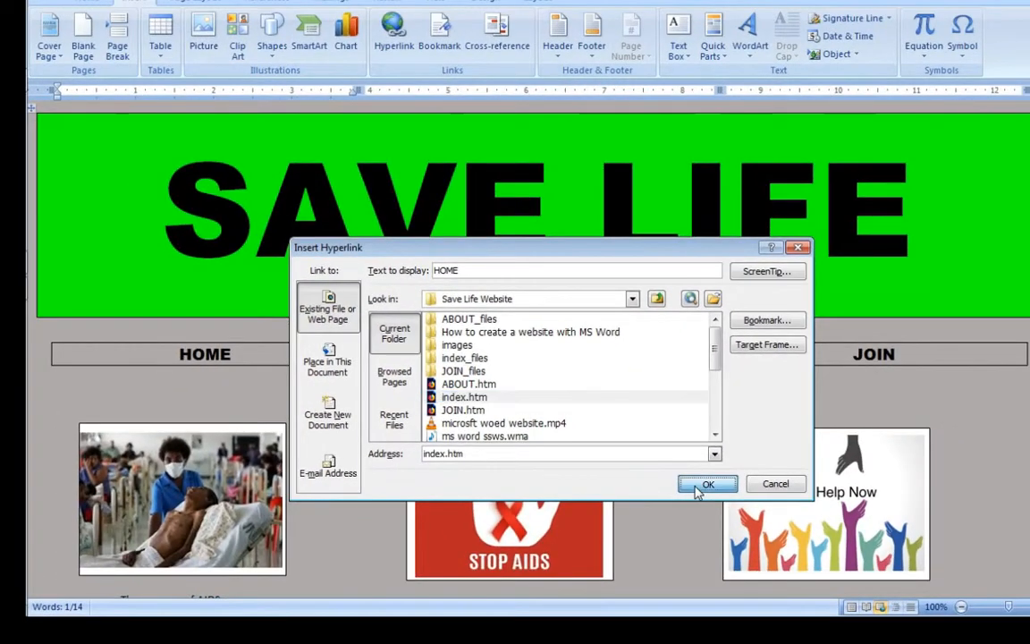
click(700, 489)
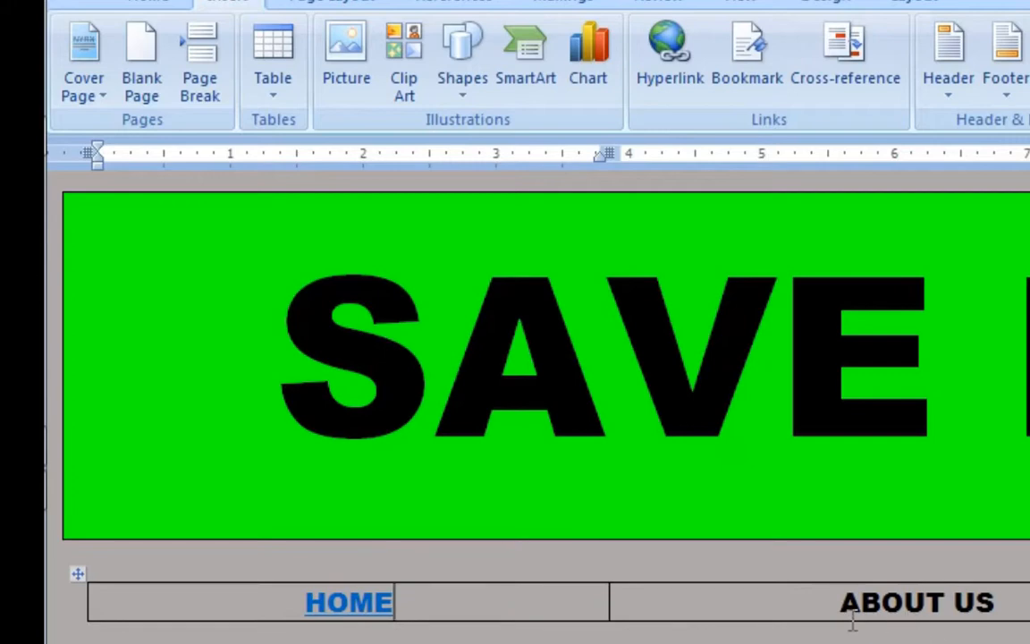
Hyperlink the ABOUT US text in the index.htm navigation table to the existing file ABOUT.htm.
drag(847, 617, 946, 640)
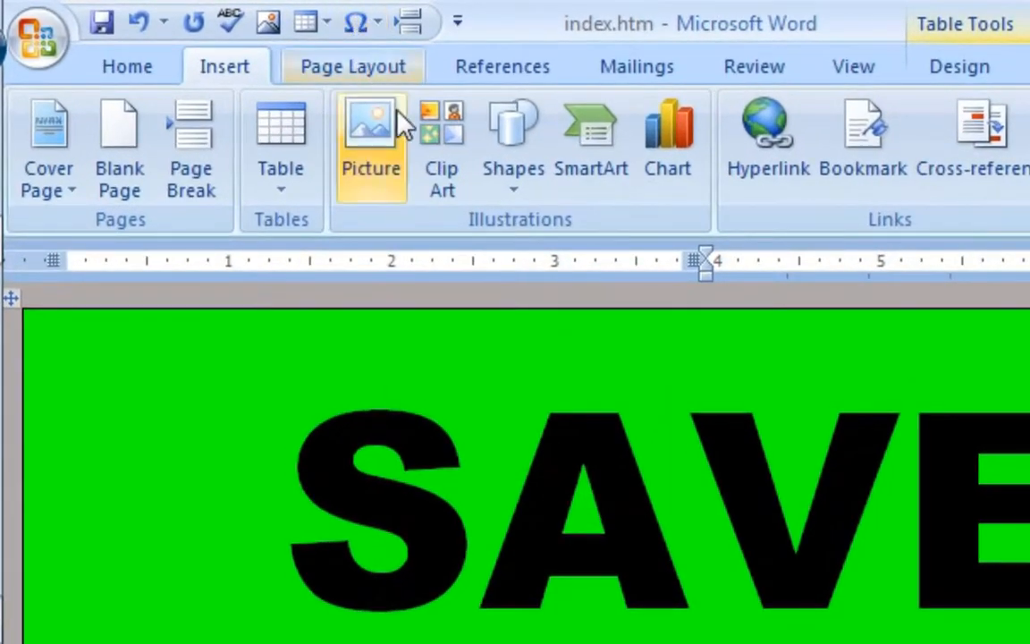
click(774, 168)
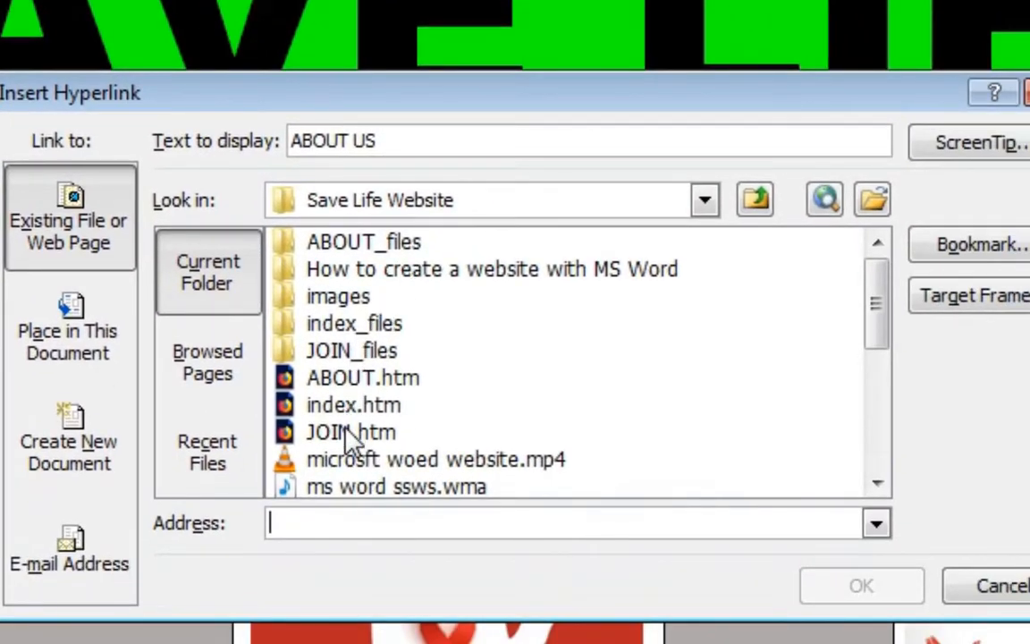
click(348, 383)
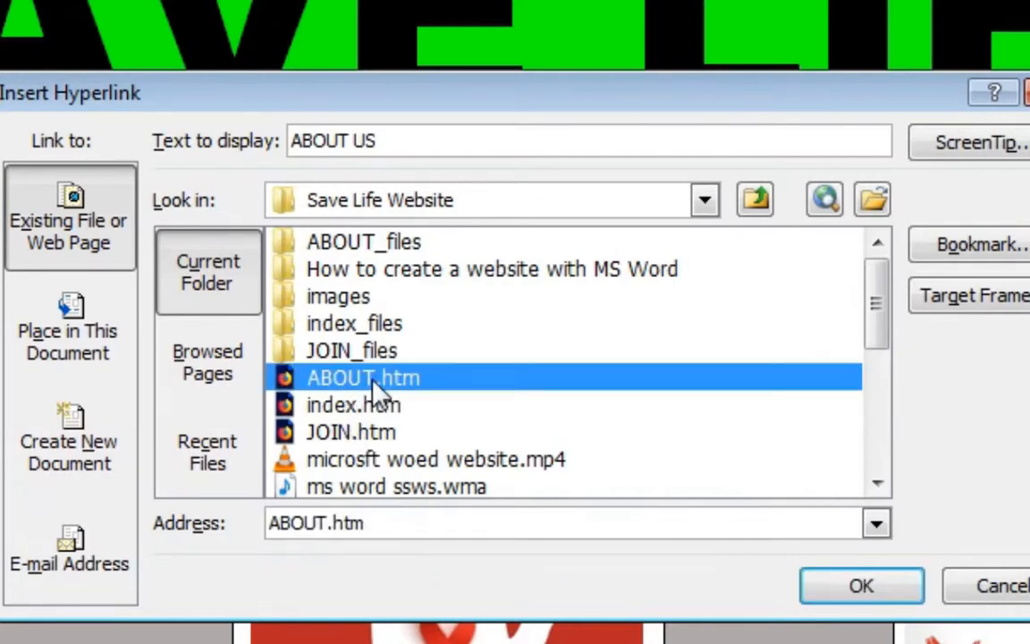
click(840, 588)
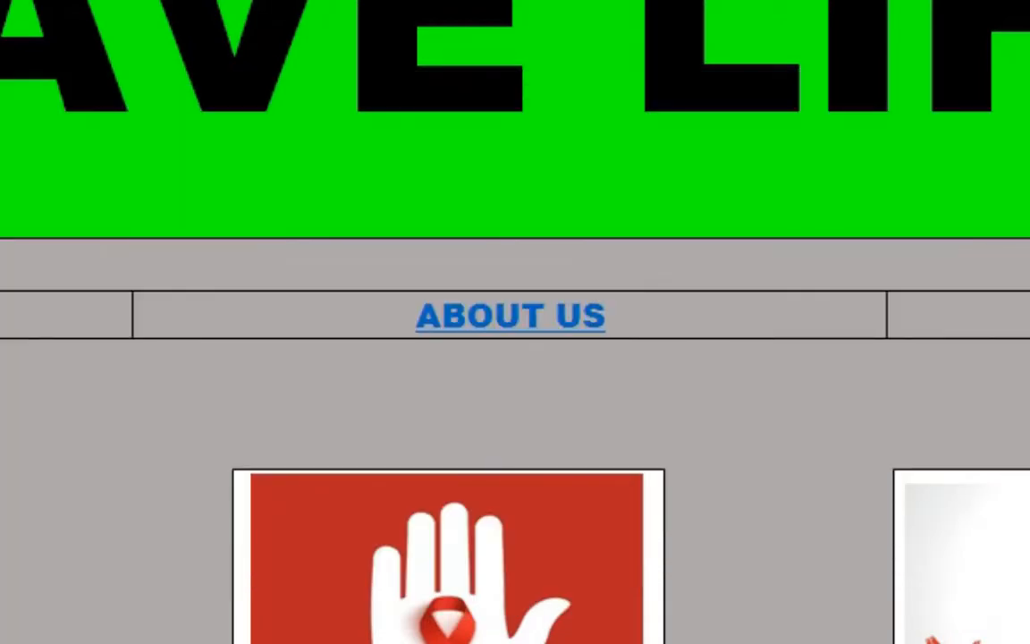
Hyperlink the JOIN text in the index.htm navigation table to JOIN.htm and save the page.
double_click(967, 369)
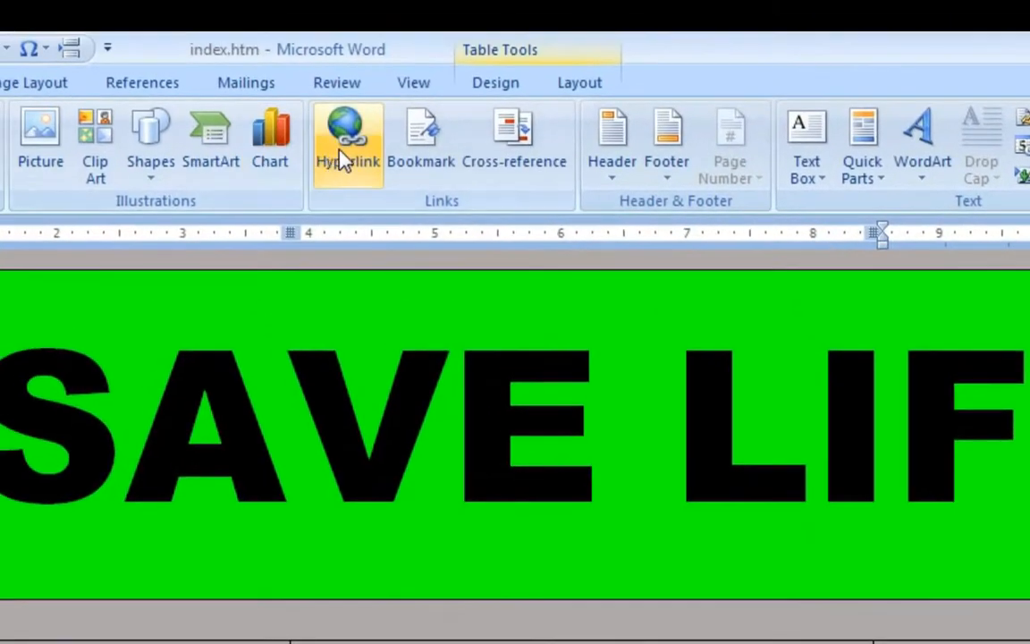
click(340, 159)
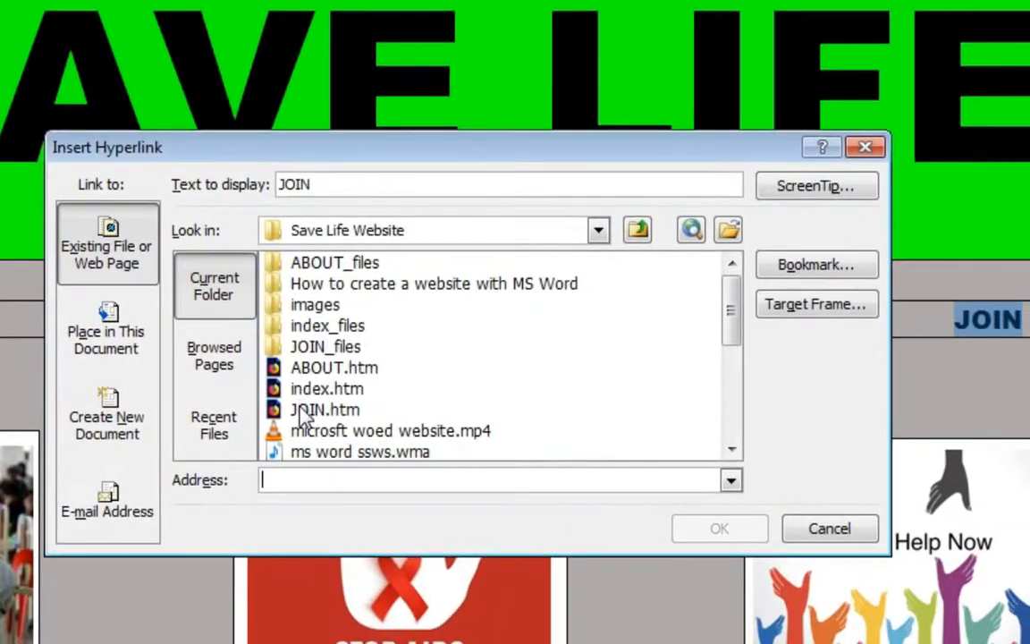
click(338, 408)
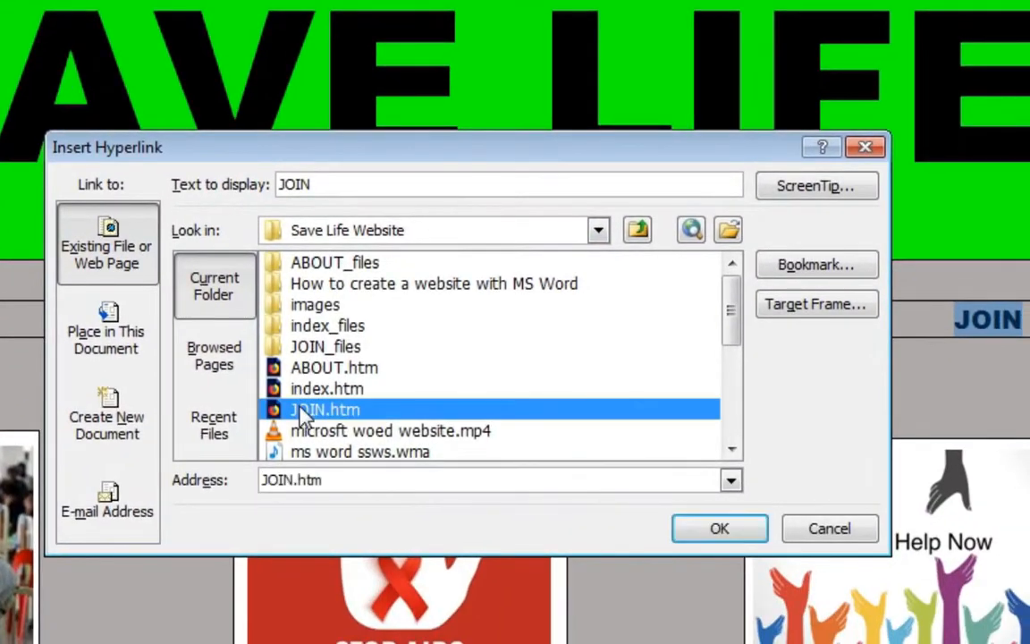
click(719, 528)
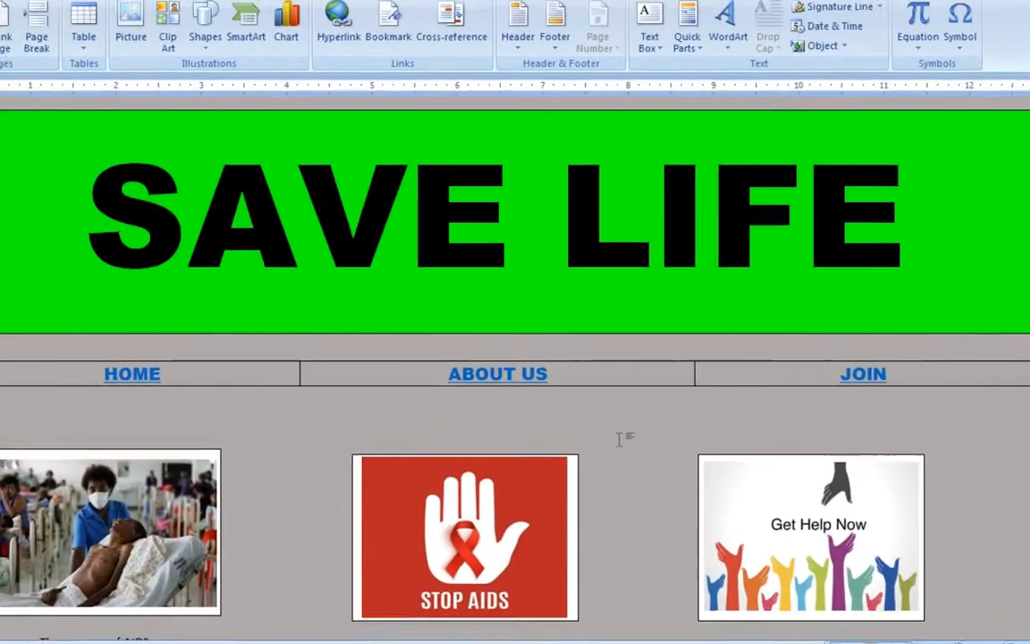
key(ctrl+s)
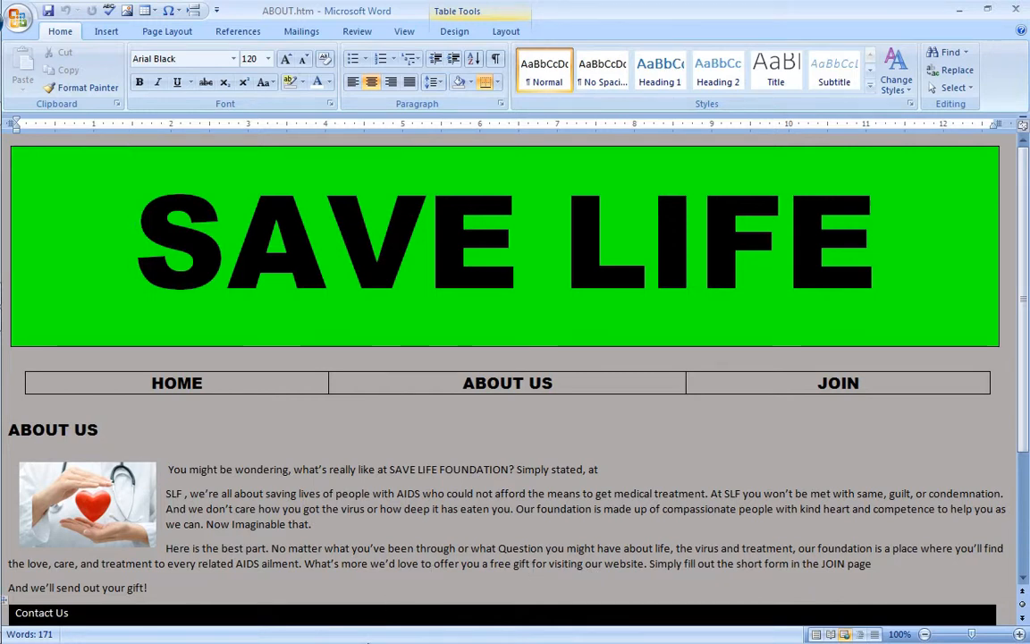
In ABOUT.htm, hyperlink the HOME text in the navigation table to the existing file index.htm.
double_click(177, 383)
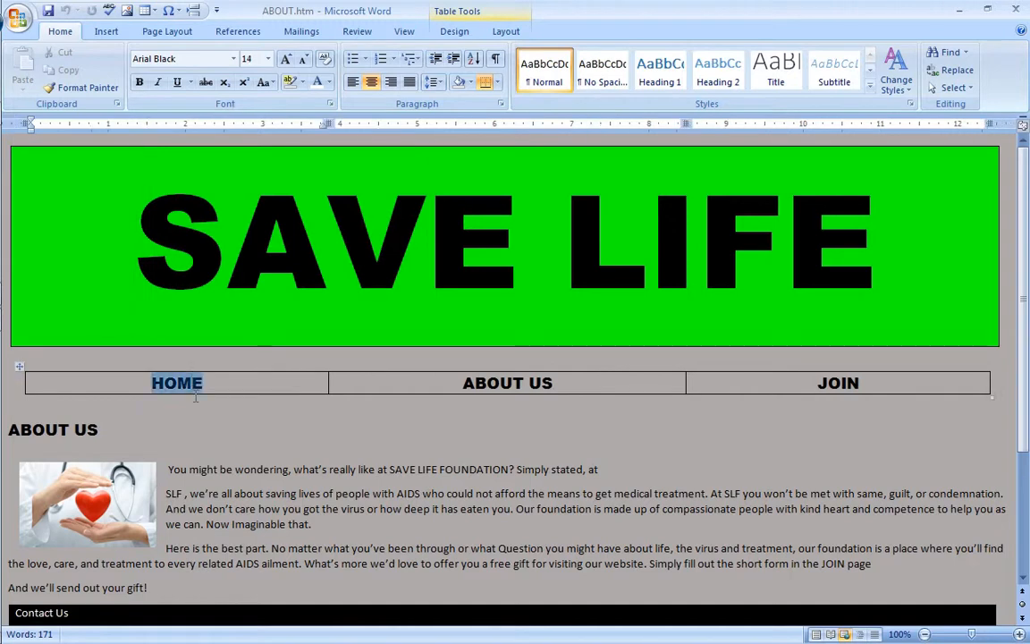
click(106, 31)
click(362, 78)
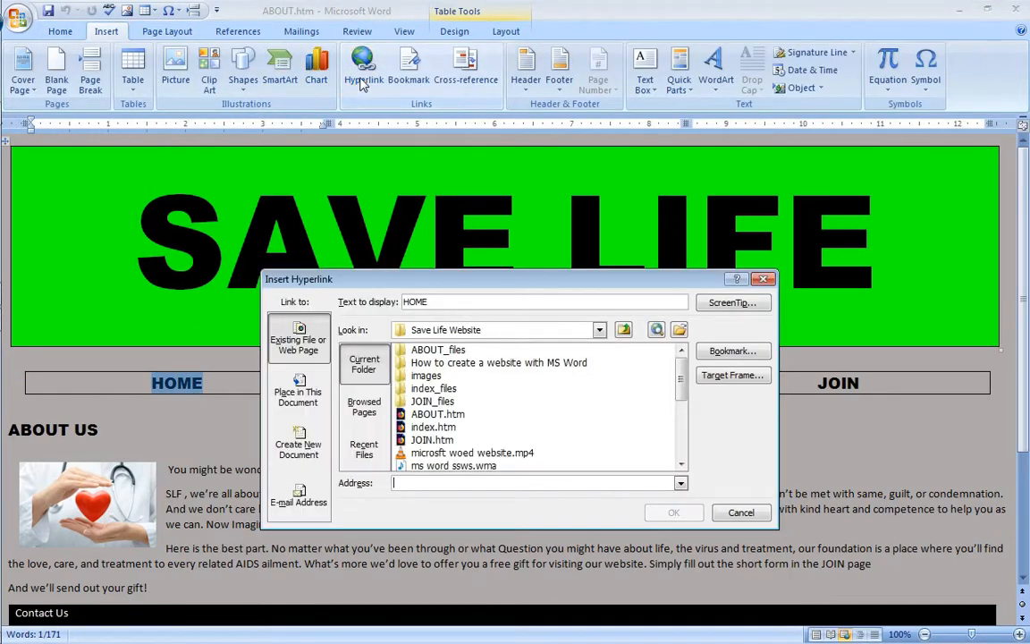
click(431, 428)
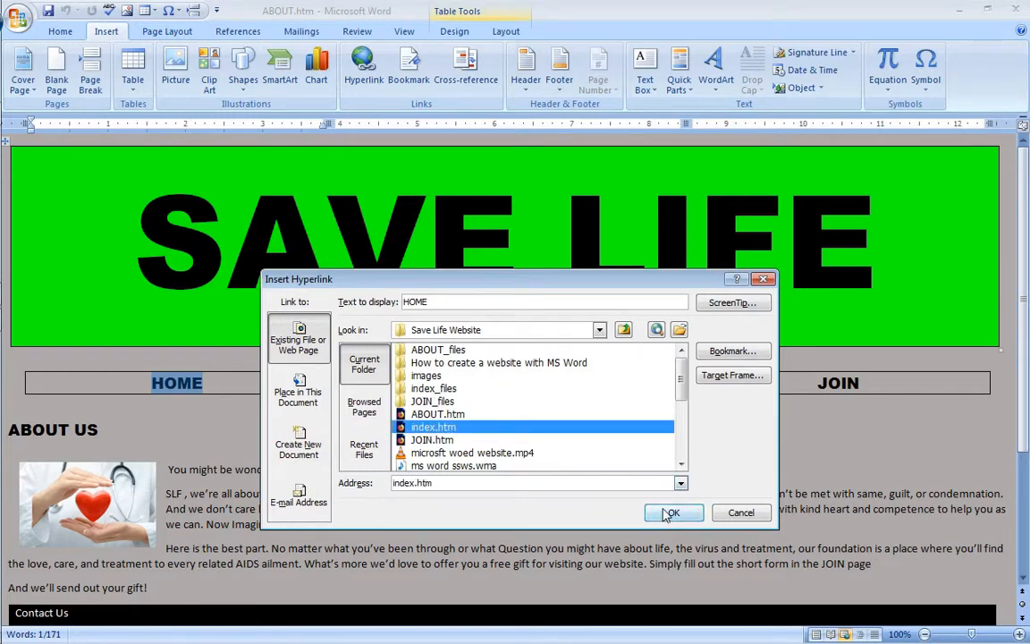
click(673, 513)
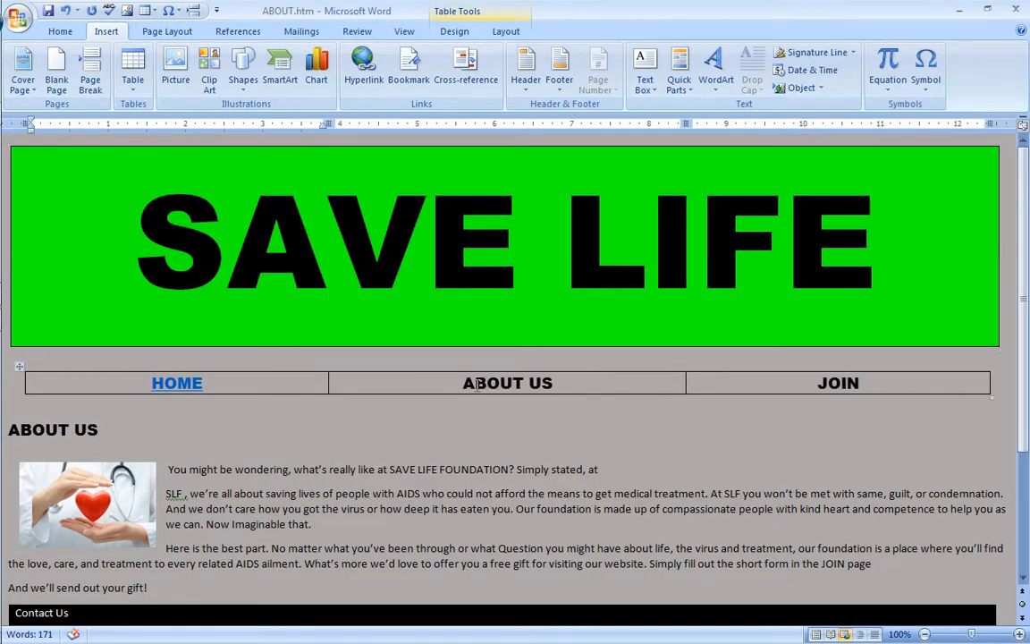
Select the ABOUT US navigation text in ABOUT.htm and add the Hyperlink command to the Quick Access Toolbar.
drag(469, 386, 550, 387)
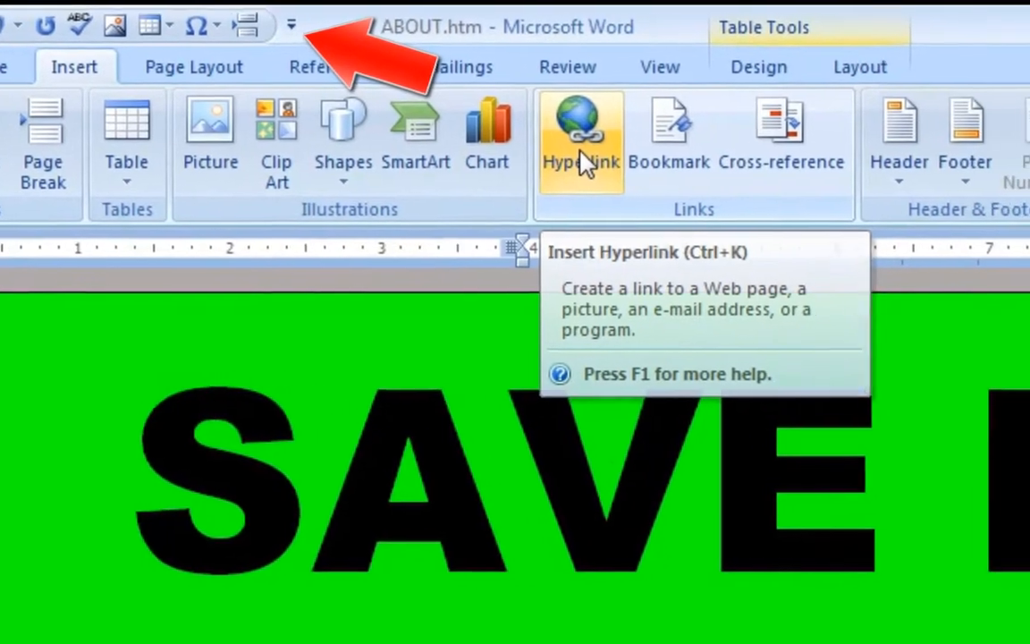
right_click(726, 153)
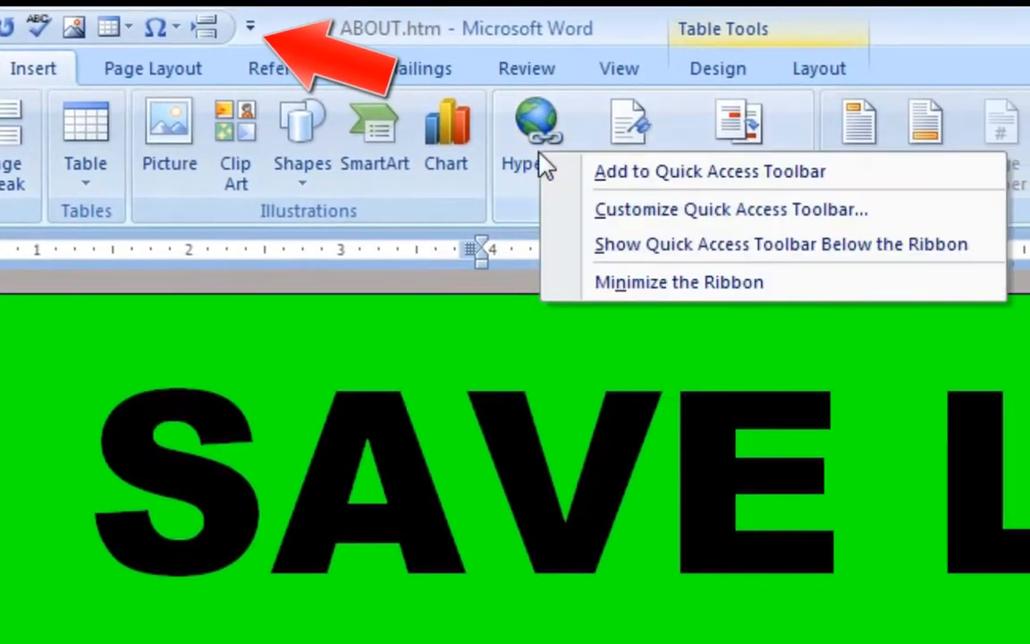
click(594, 179)
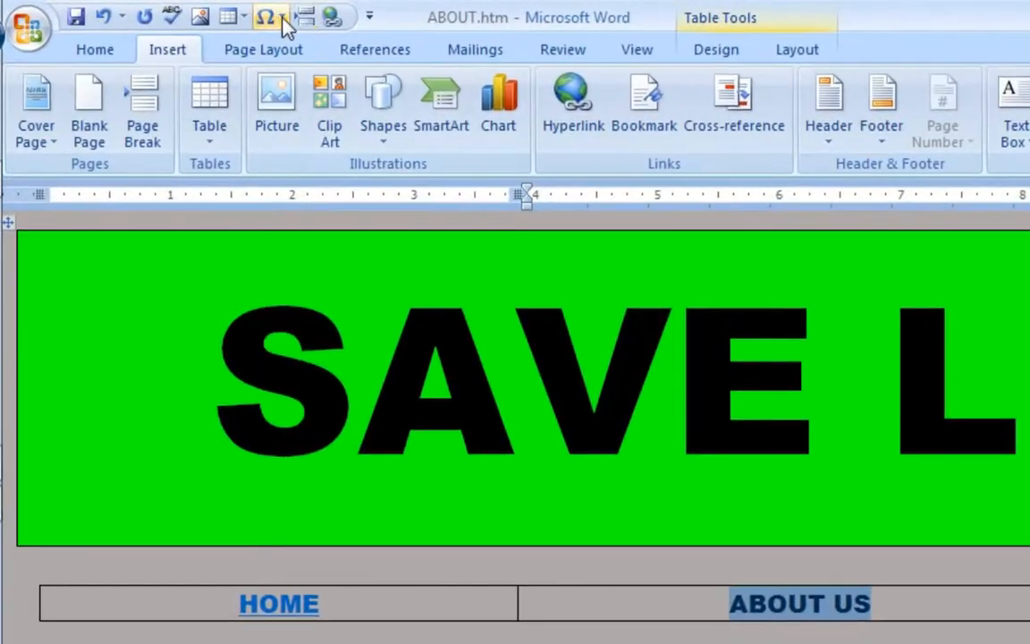
click(110, 55)
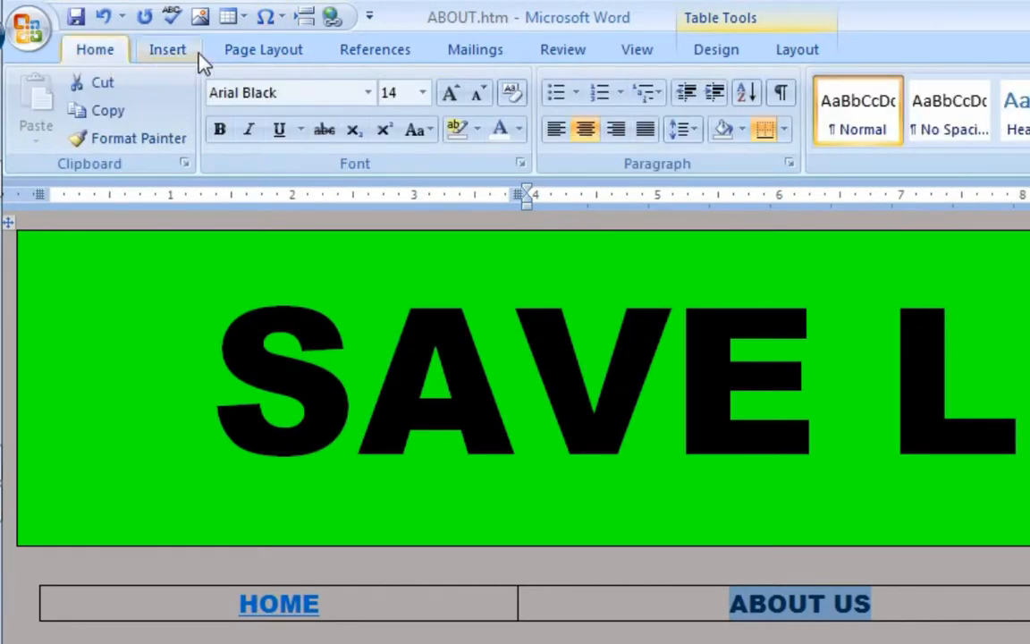
click(269, 56)
click(372, 52)
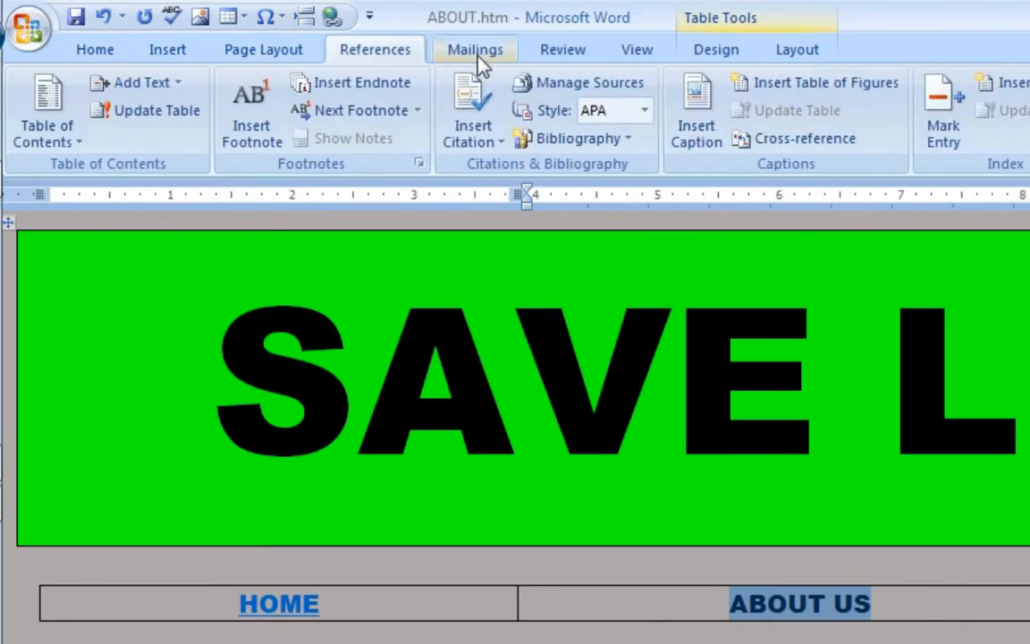
click(475, 52)
click(563, 52)
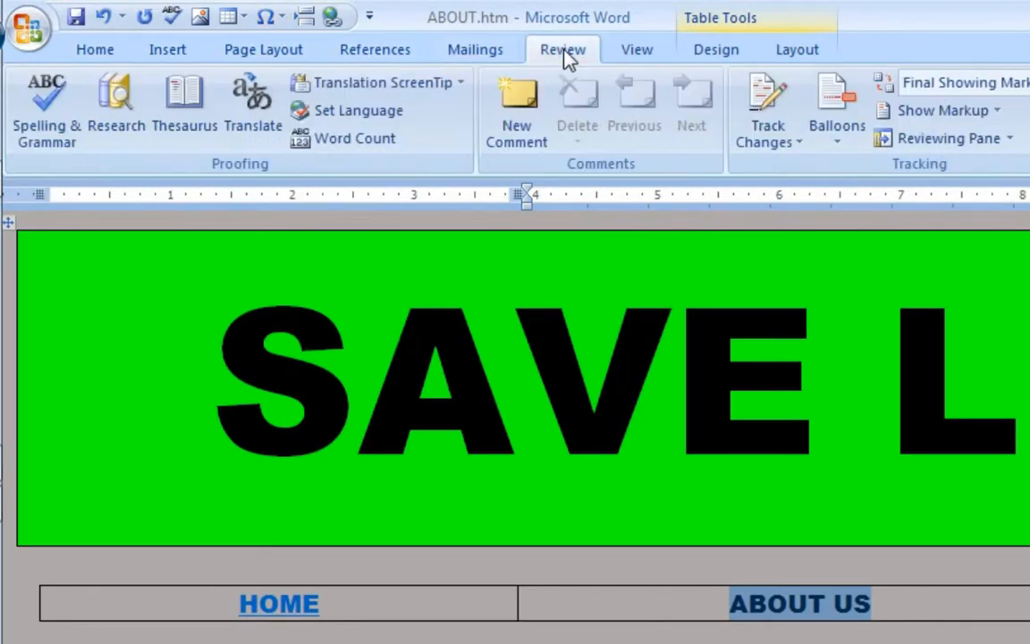
click(102, 61)
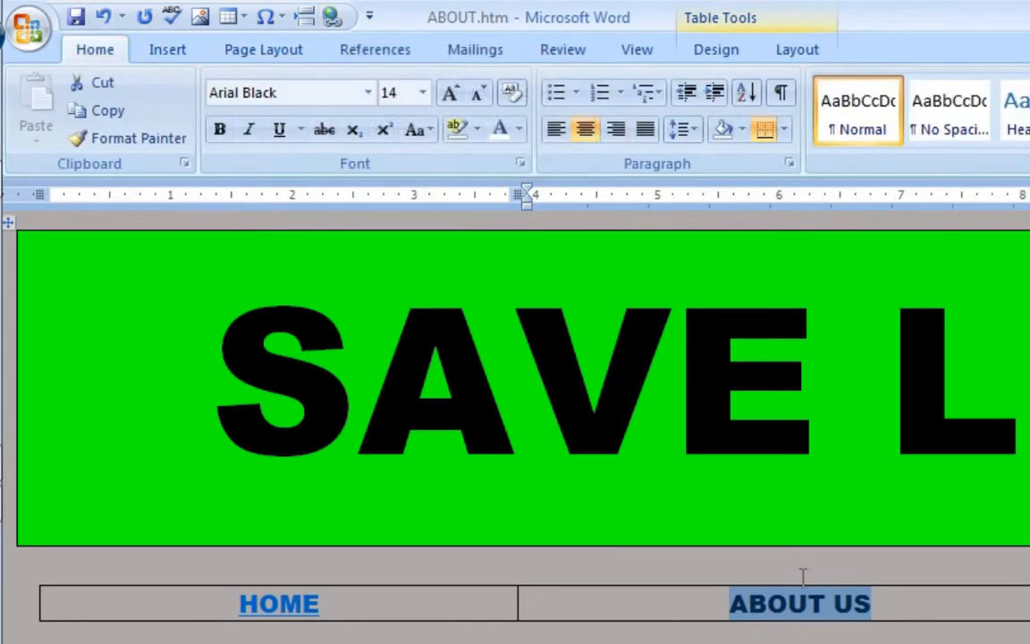
Hyperlink the selected ABOUT US navigation text in ABOUT.htm to the existing file ABOUT.htm.
click(331, 17)
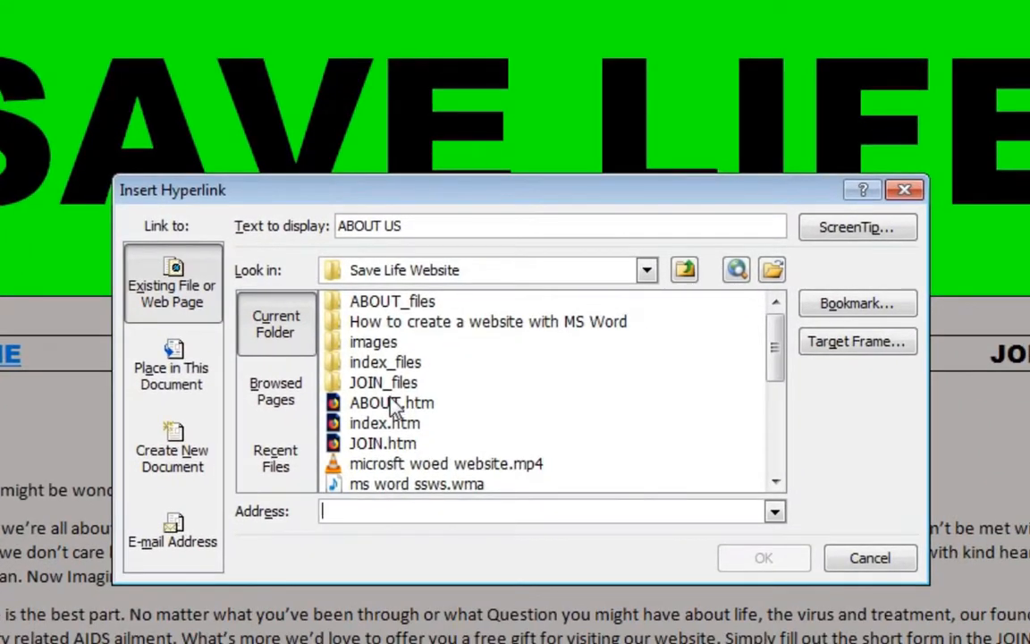
click(392, 405)
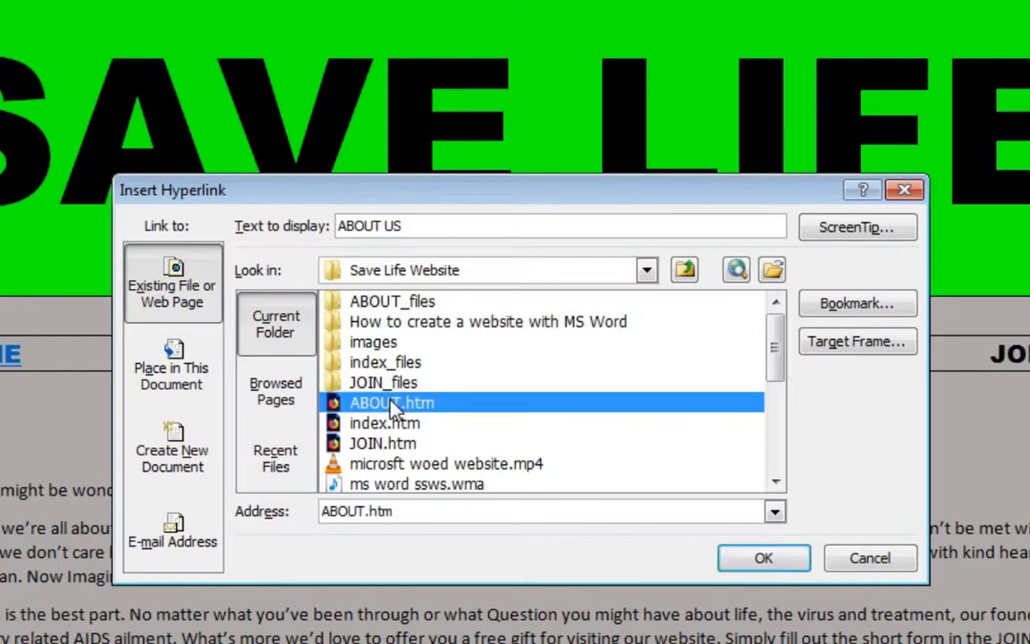
click(771, 565)
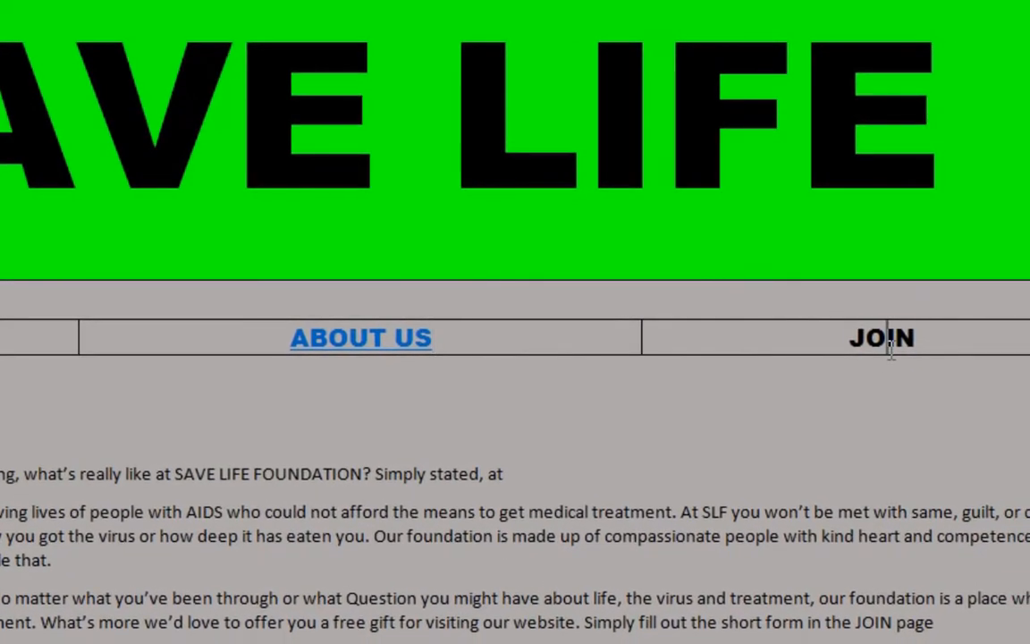
Hyperlink the JOIN navigation text in ABOUT.htm to the existing file JOIN.htm and save the page.
double_click(890, 346)
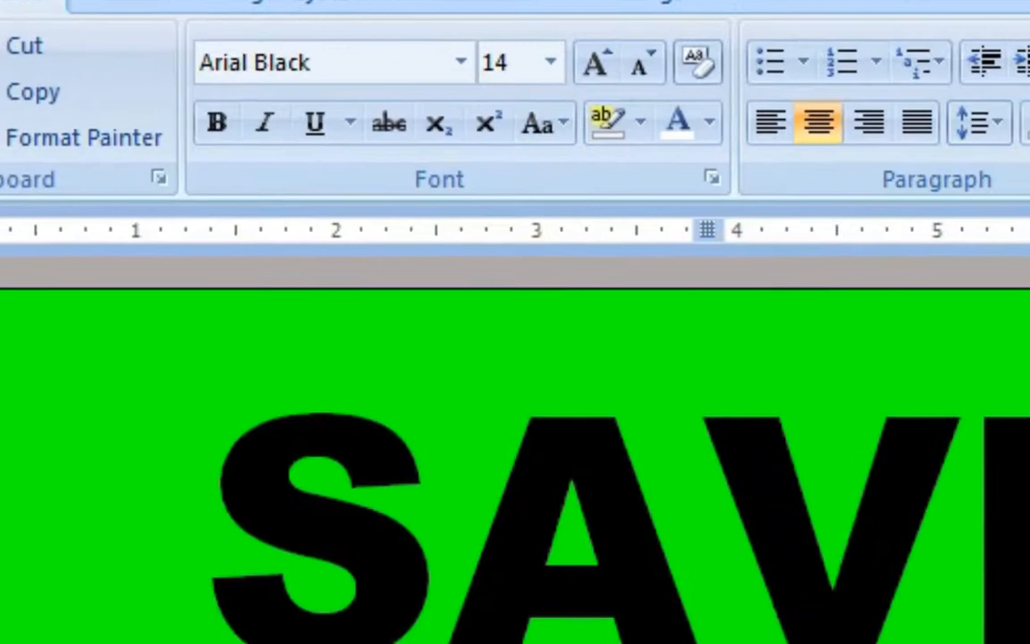
click(142, 19)
click(715, 84)
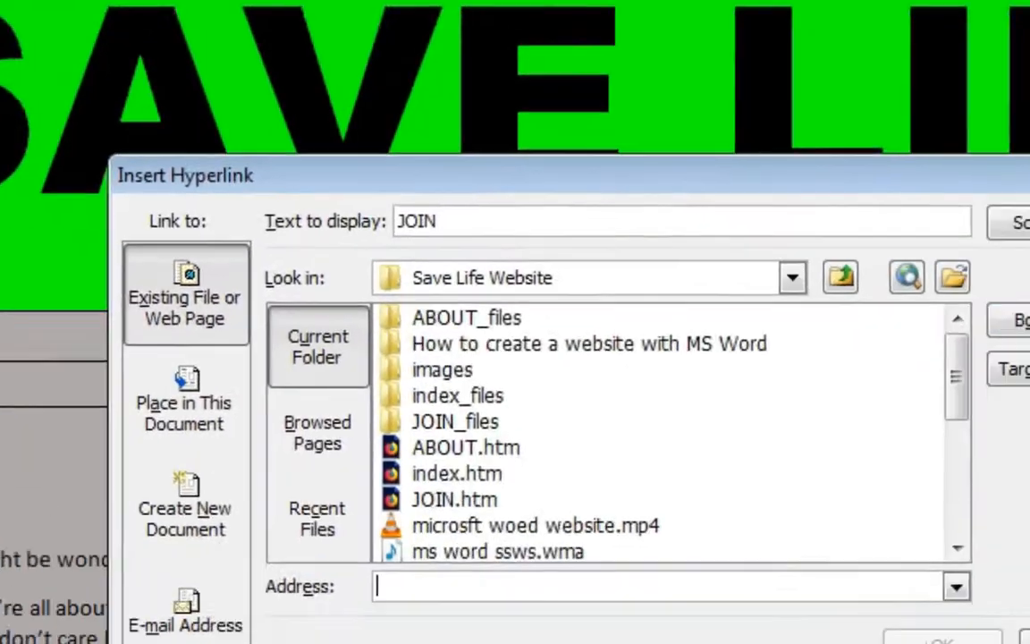
click(454, 501)
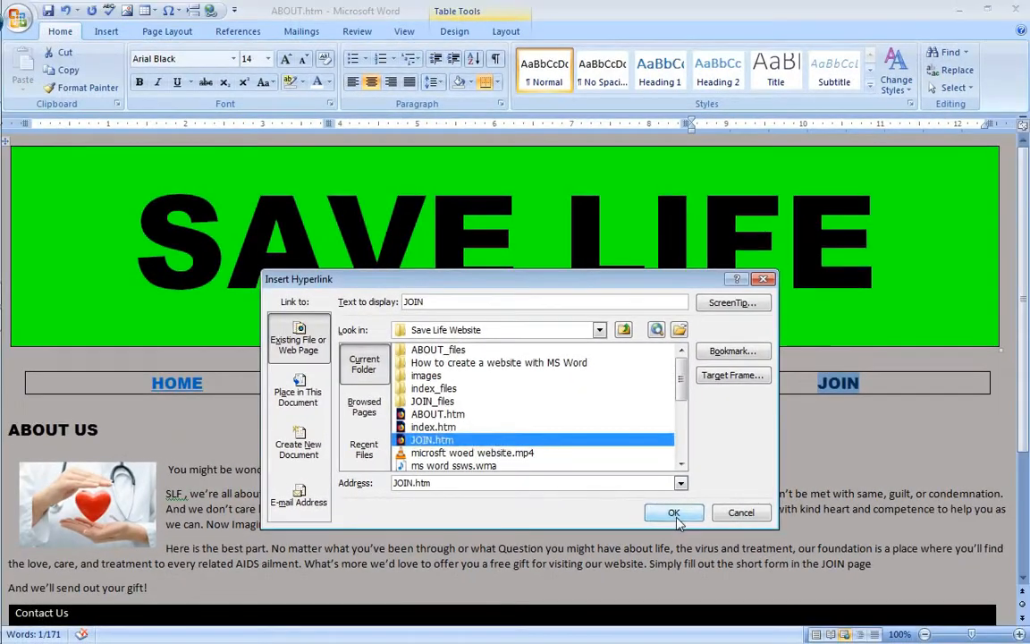
click(805, 526)
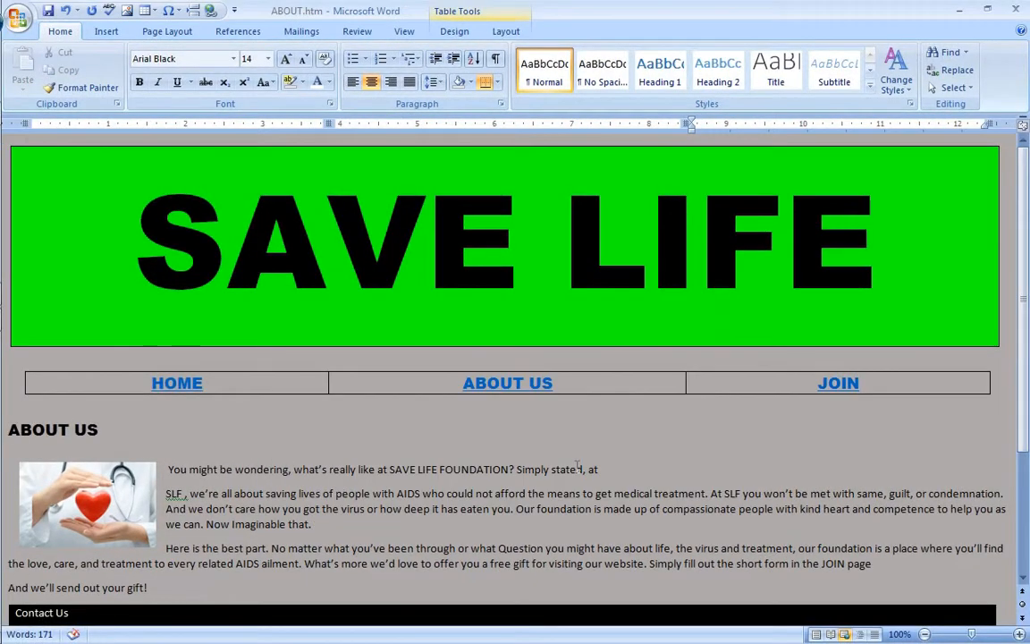
key(ctrl+s)
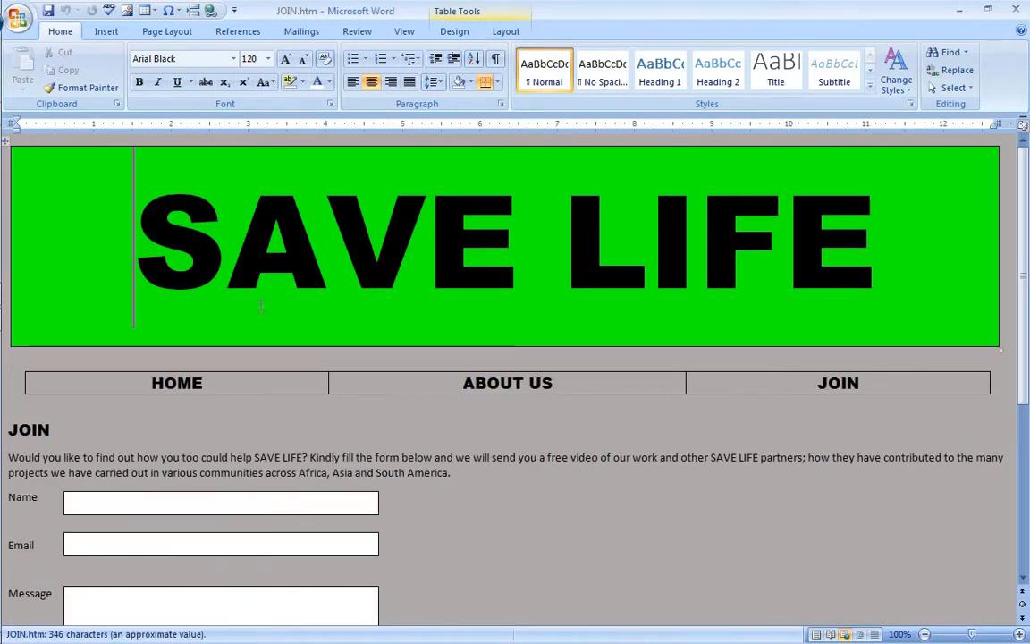
In JOIN.htm, hyperlink the HOME text in the navigation table to the existing file index.htm.
double_click(177, 383)
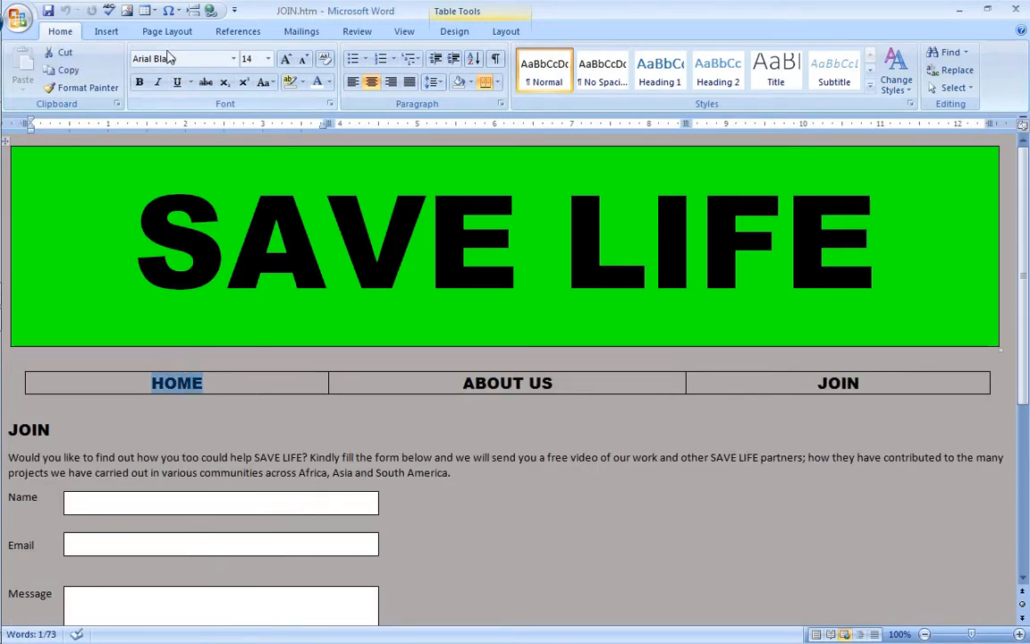
click(190, 10)
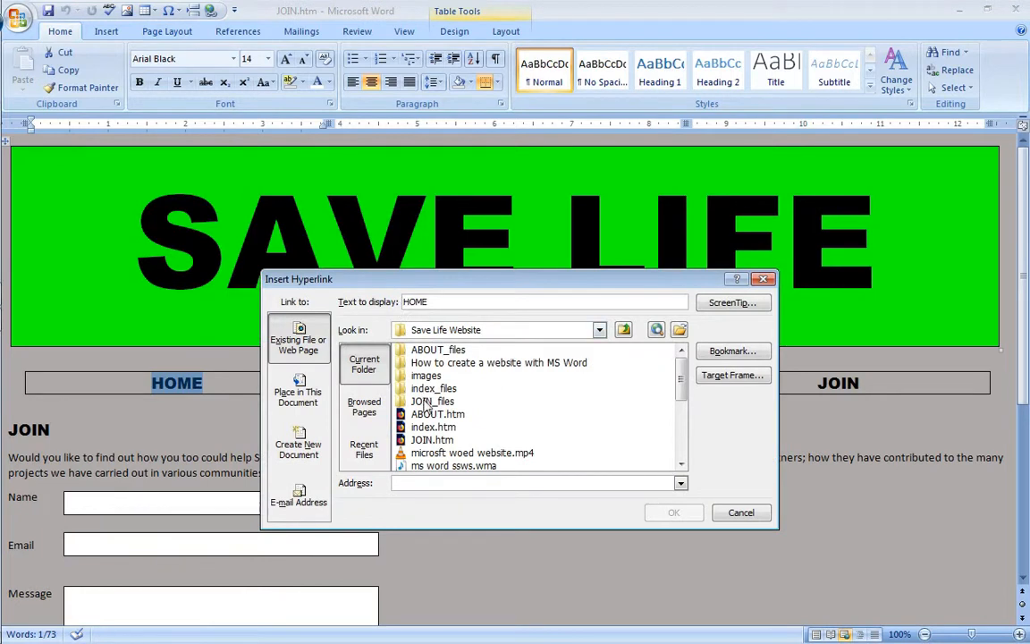
click(431, 427)
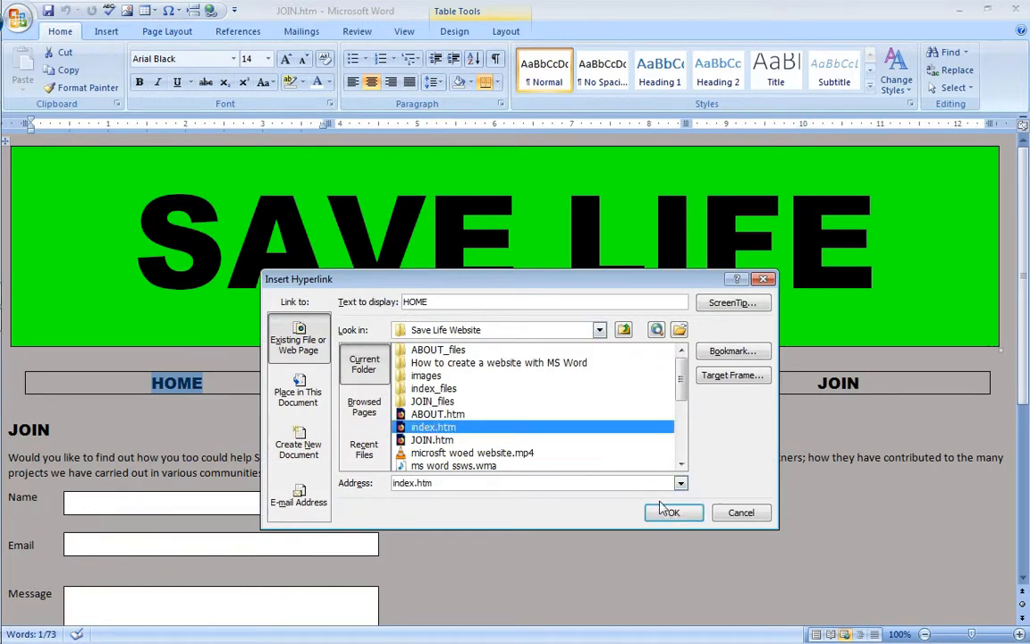
click(667, 513)
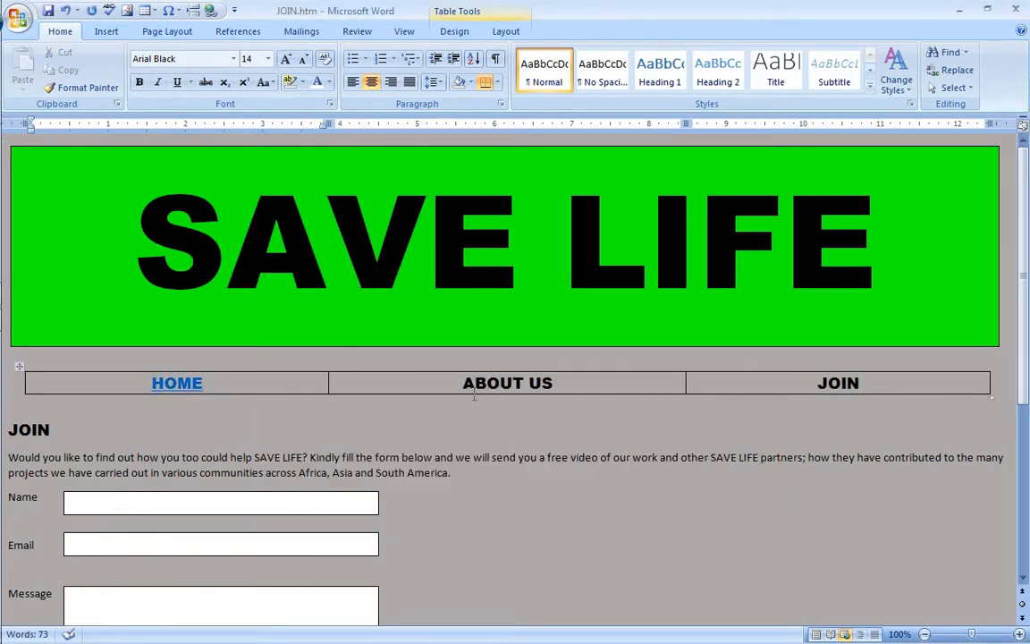
Hyperlink the ABOUT US navigation text in JOIN.htm to the existing file ABOUT.htm.
drag(464, 384, 554, 385)
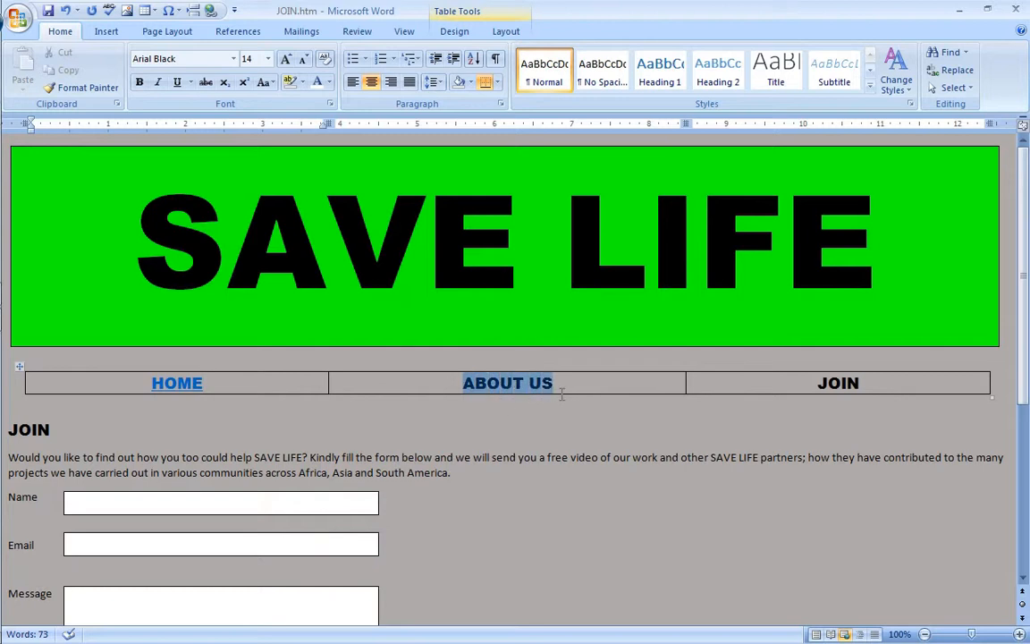
click(208, 9)
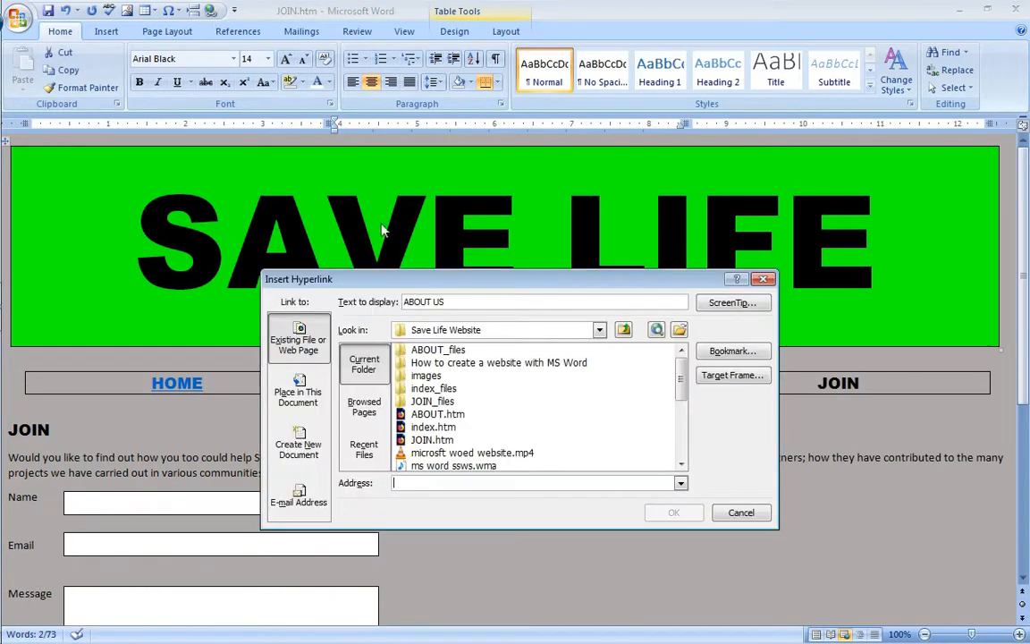
click(438, 414)
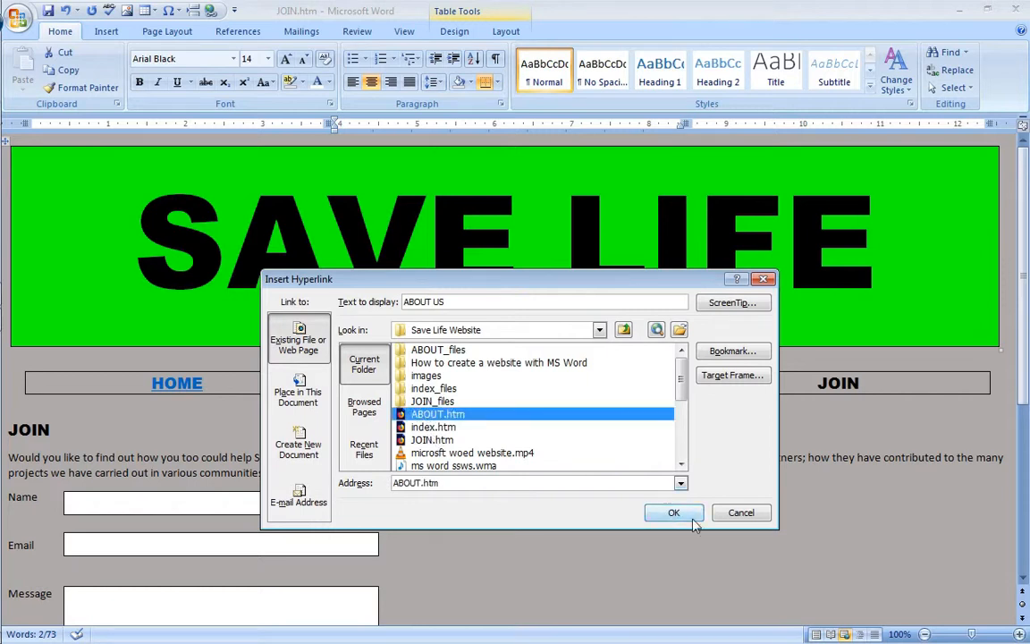
click(674, 513)
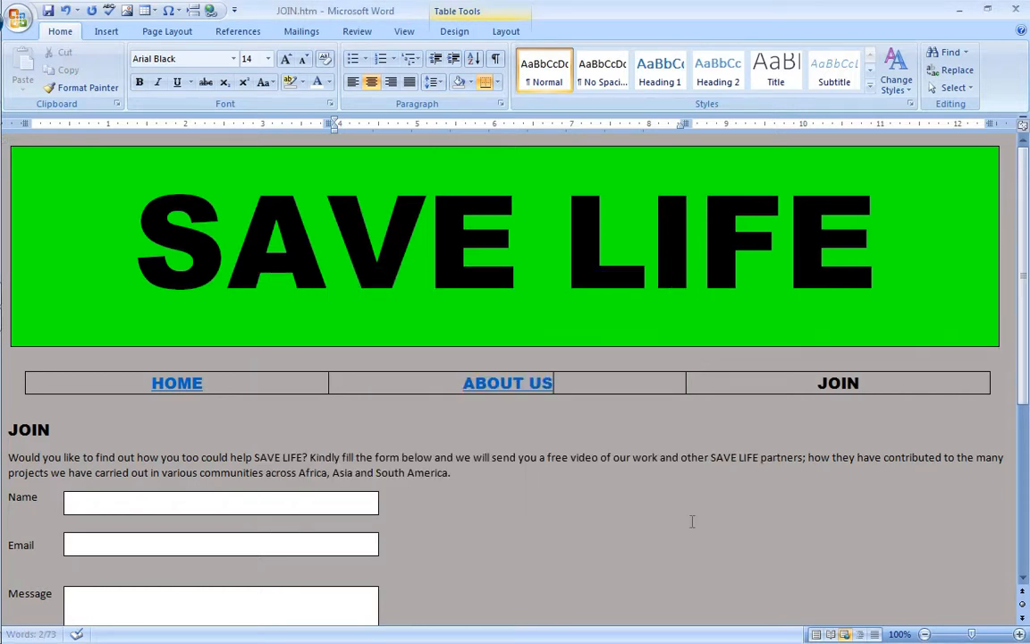
Hyperlink the JOIN navigation text in JOIN.htm to the existing file JOIN.htm and save the page.
double_click(842, 388)
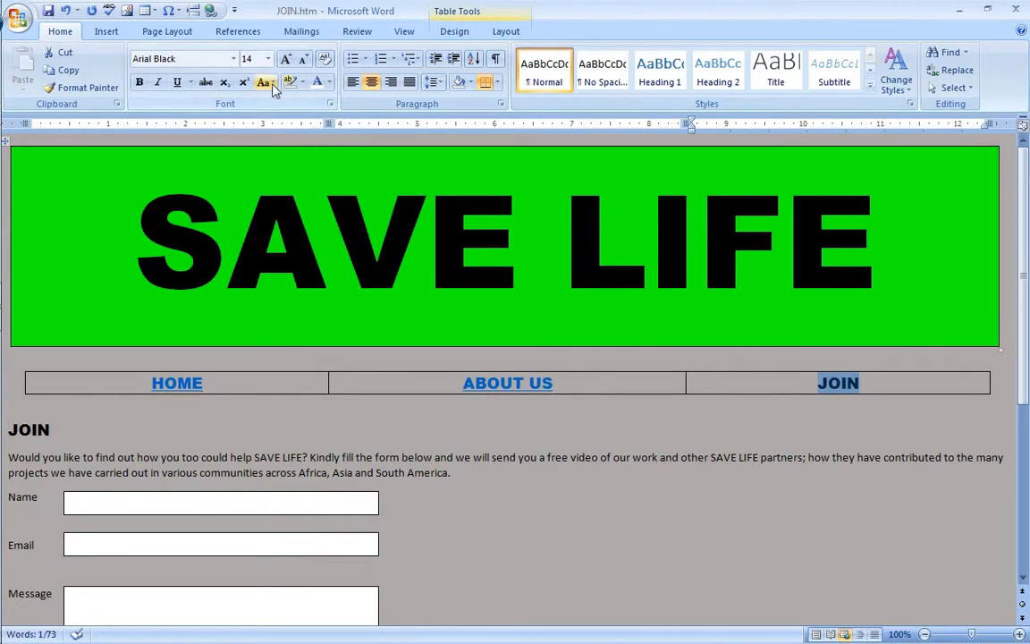
click(210, 10)
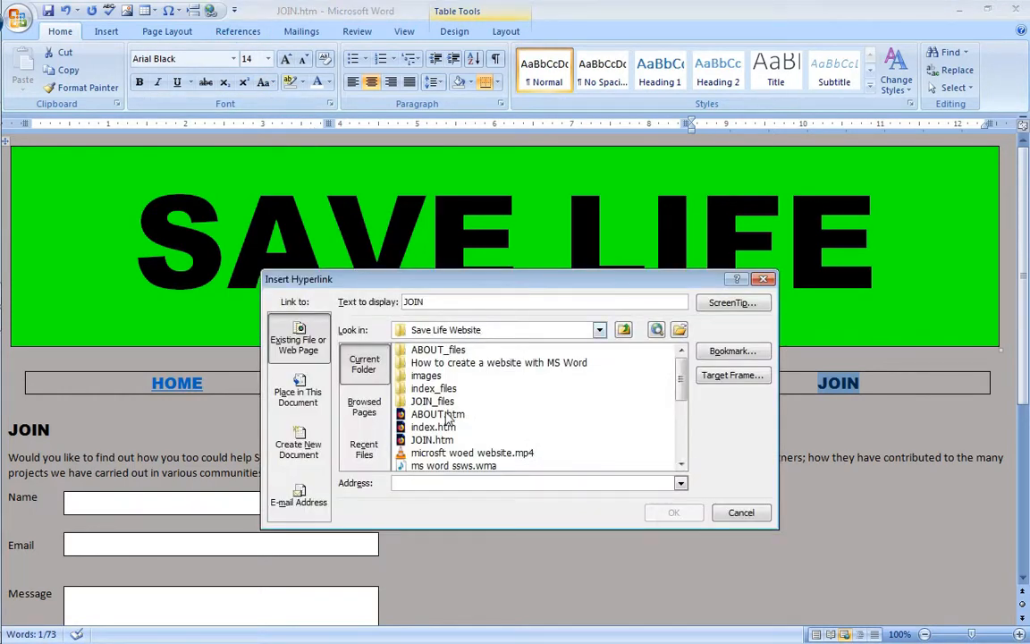
click(421, 440)
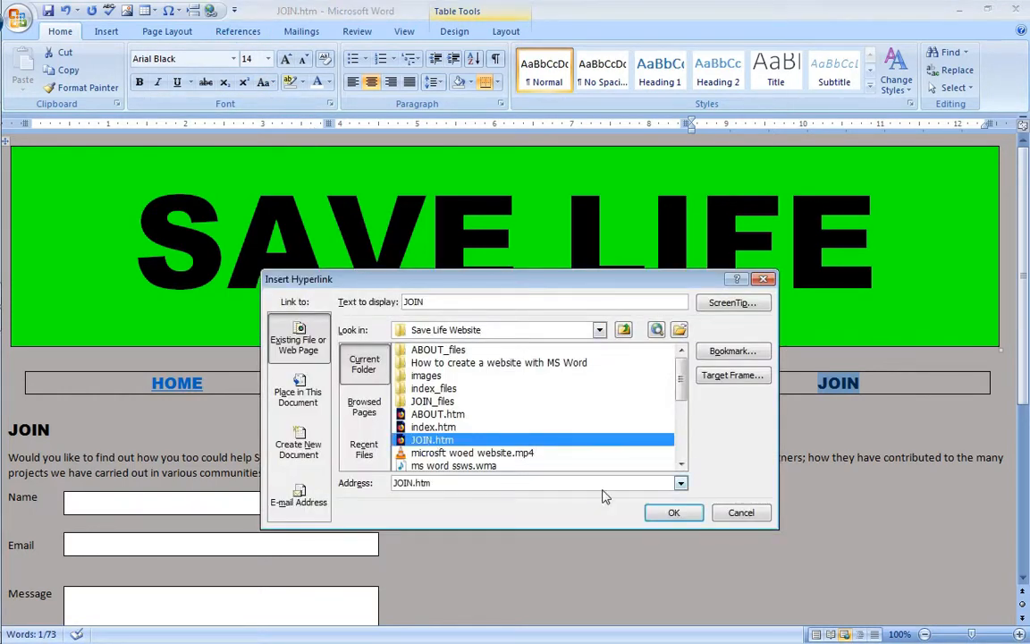
click(672, 512)
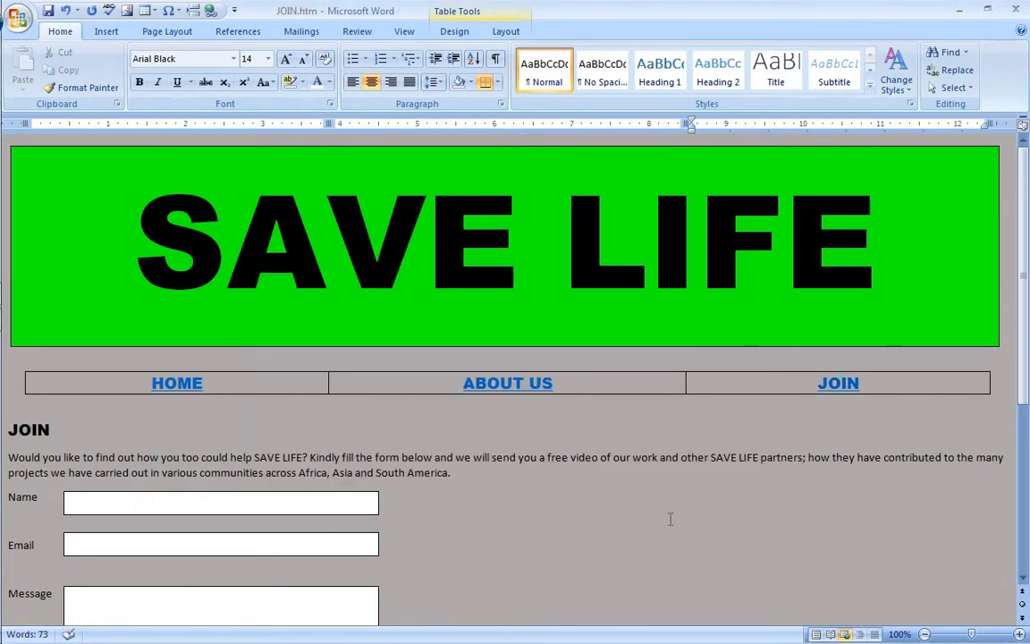
key(ctrl+s)
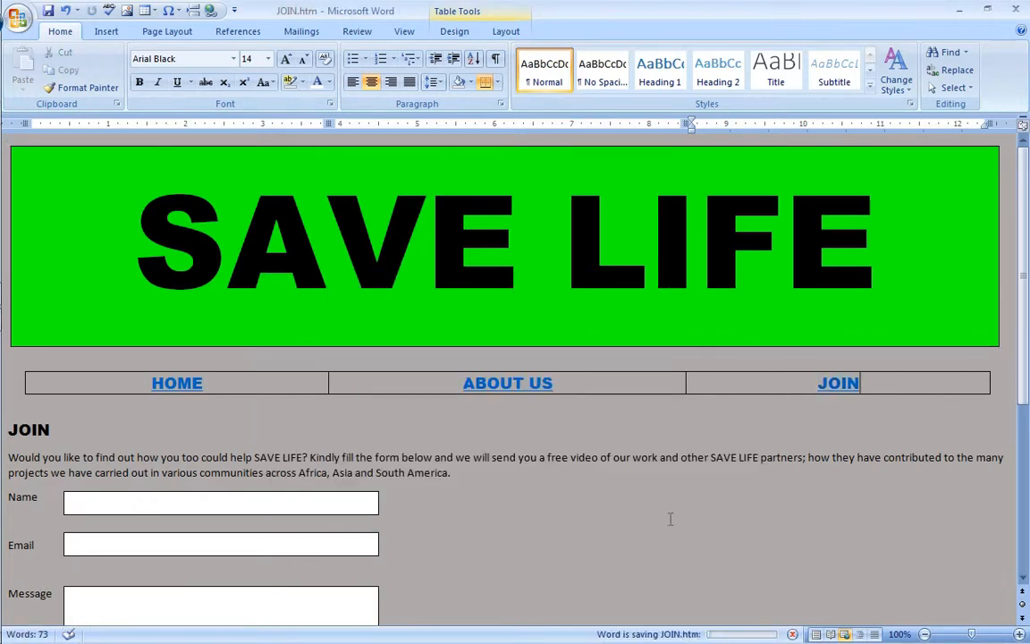
Open index.htm from the Save Life Website folder in Firefox and test the HOME, ABOUT US and JOIN links across the pages.
key(alt+Tab)
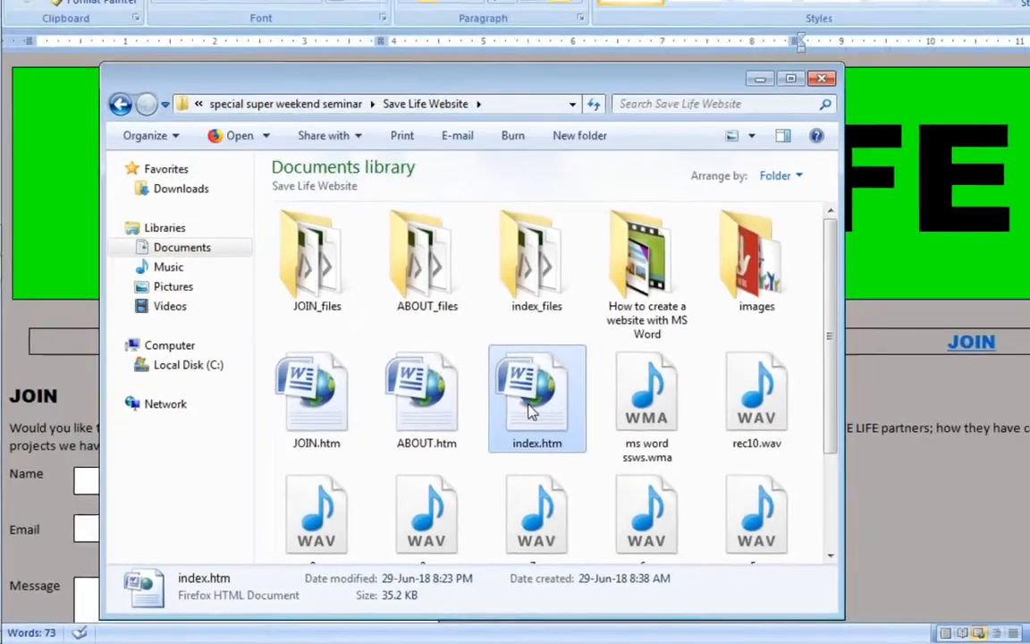
double_click(531, 412)
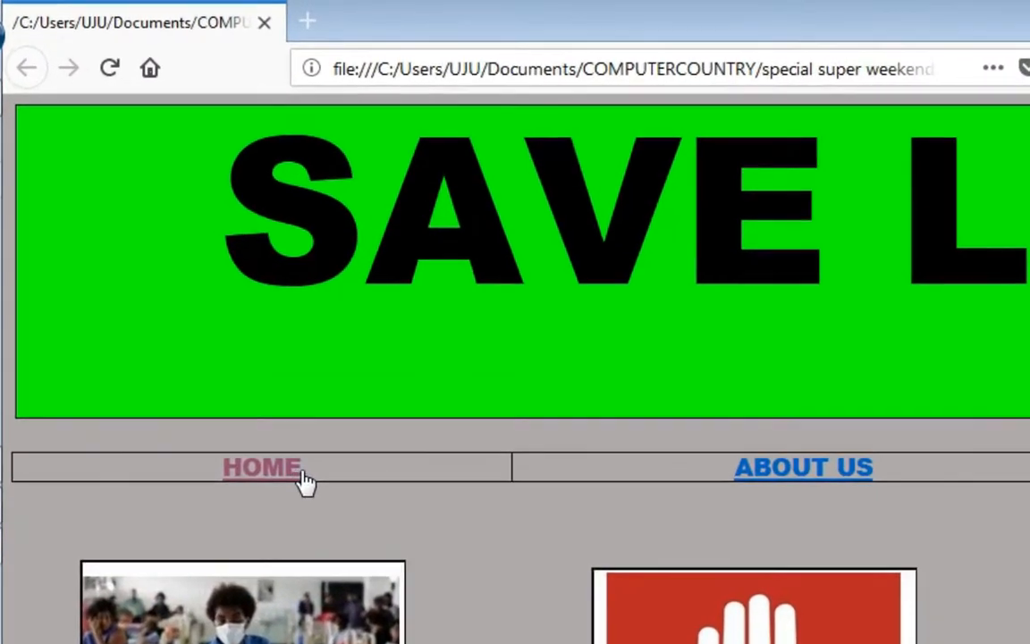
click(301, 480)
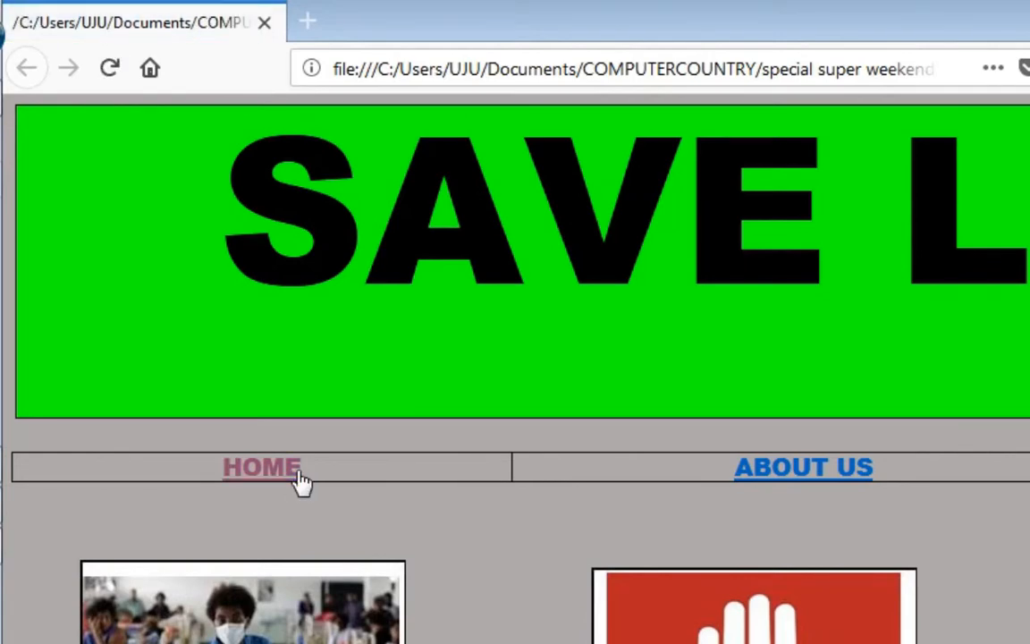
click(752, 478)
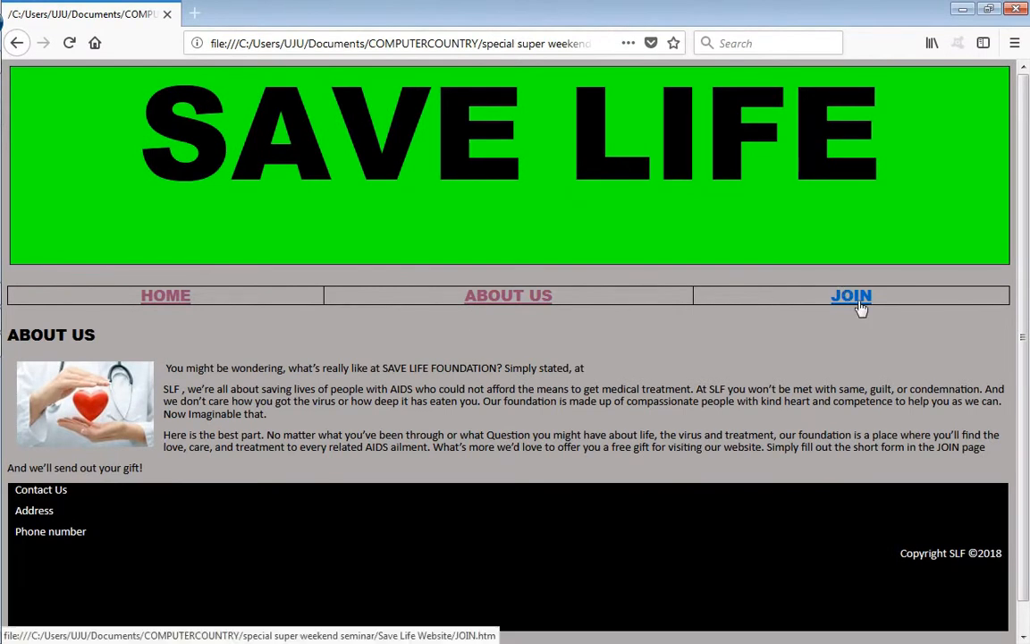
click(857, 303)
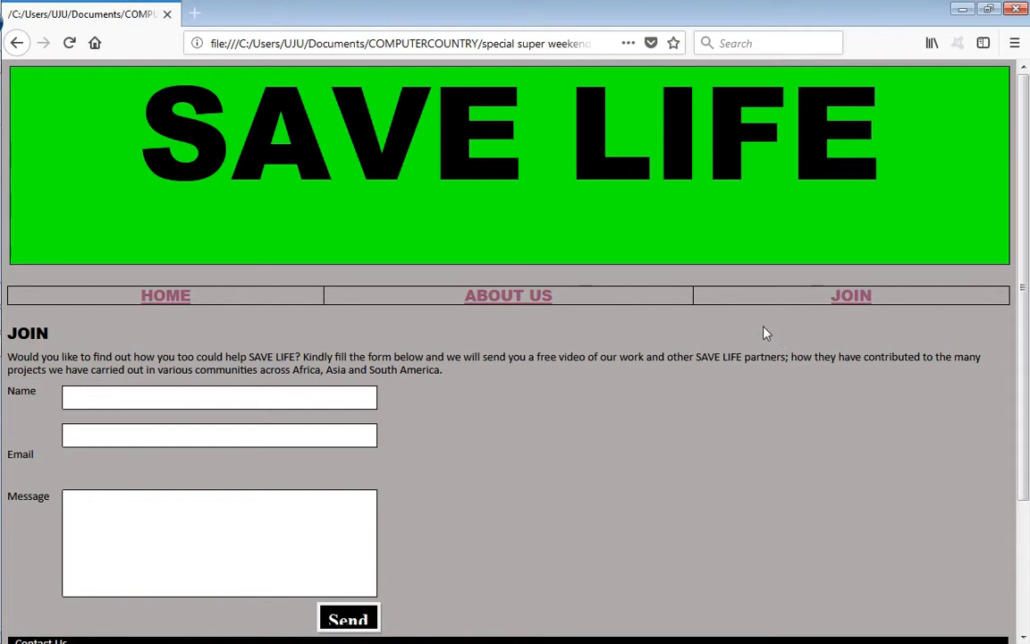
click(543, 298)
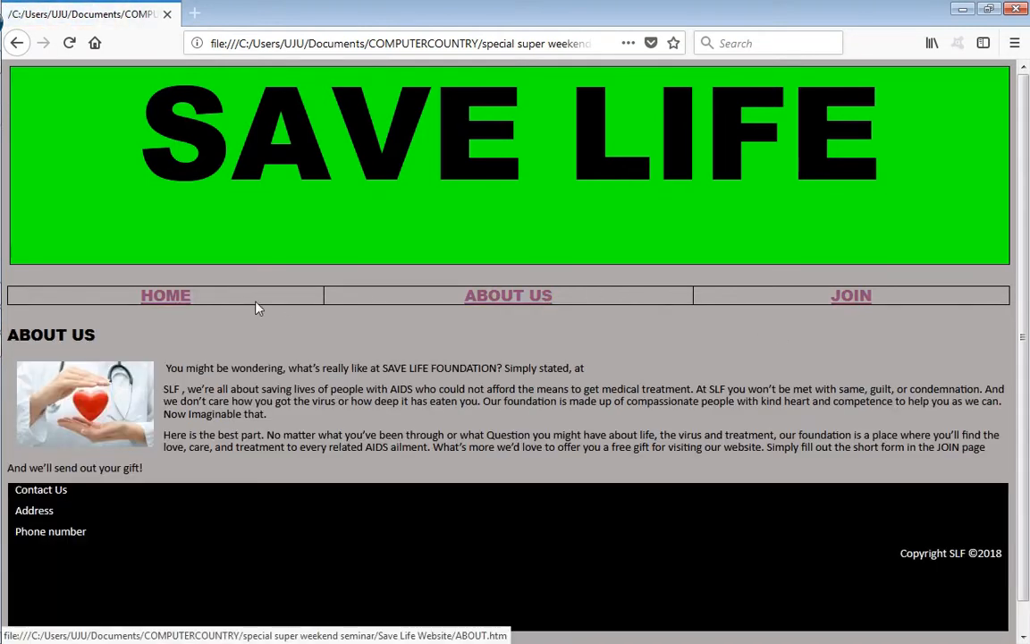
click(181, 299)
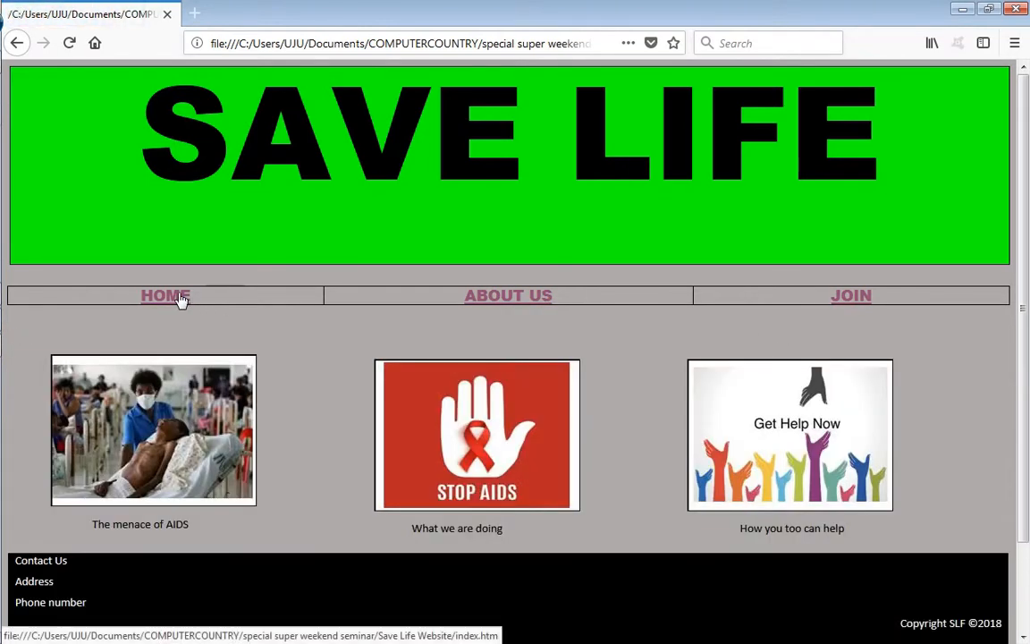